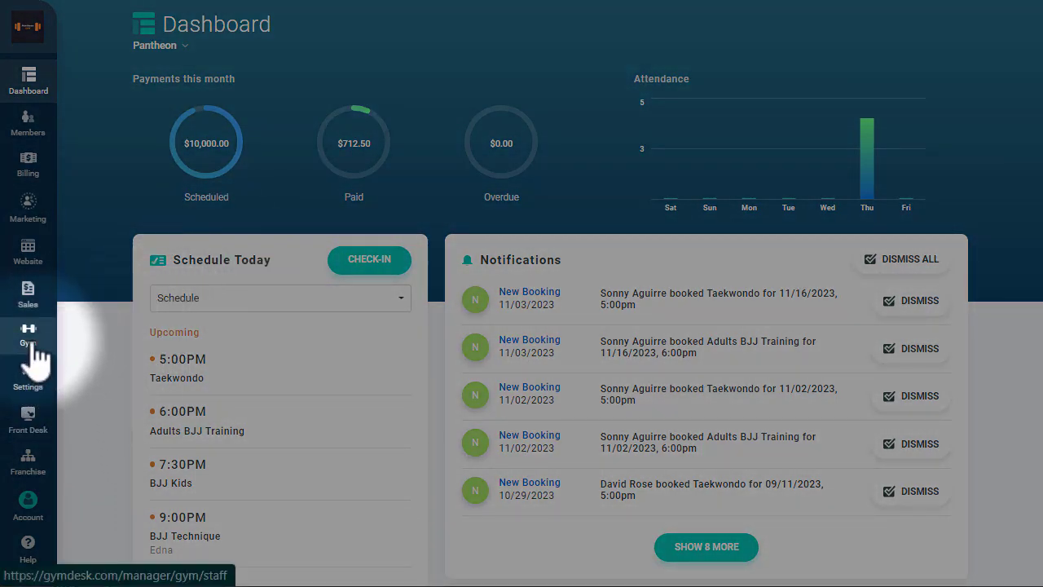
Step: Go to Gym > Programs to list programs like Adult Gymnastics, Brazilian Jiu Jitsu and Taekwondo
click(34, 352)
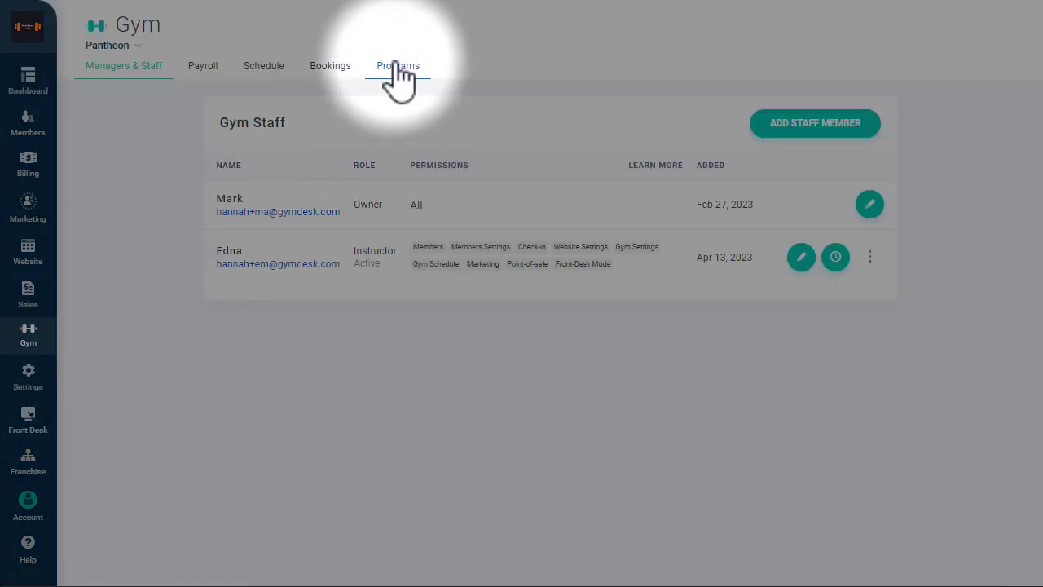
click(399, 72)
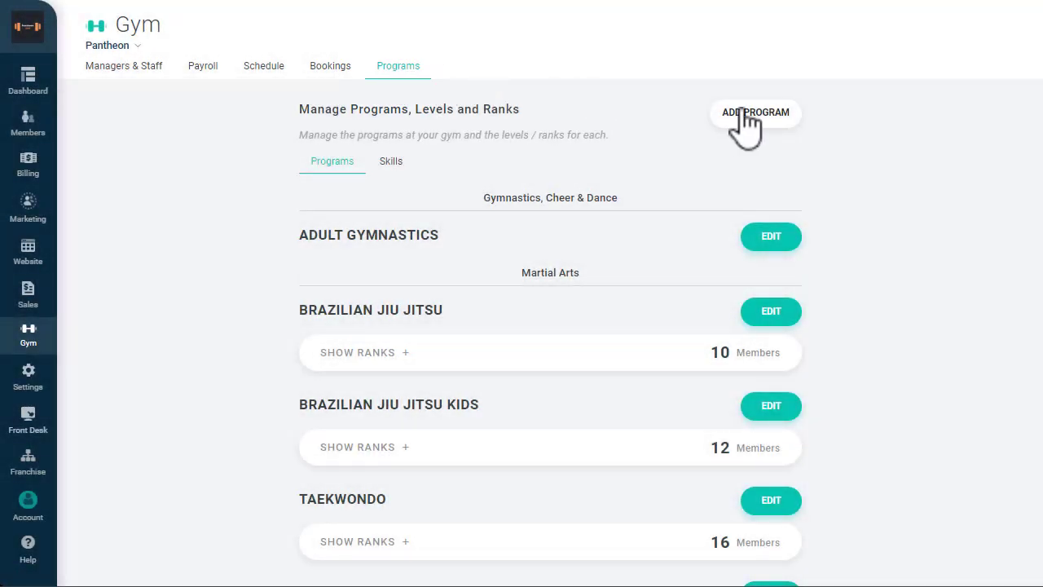
Step: Start a new program and browse the Fitness, Gymnastics, Martial Arts and Yoga templates without using one
click(746, 114)
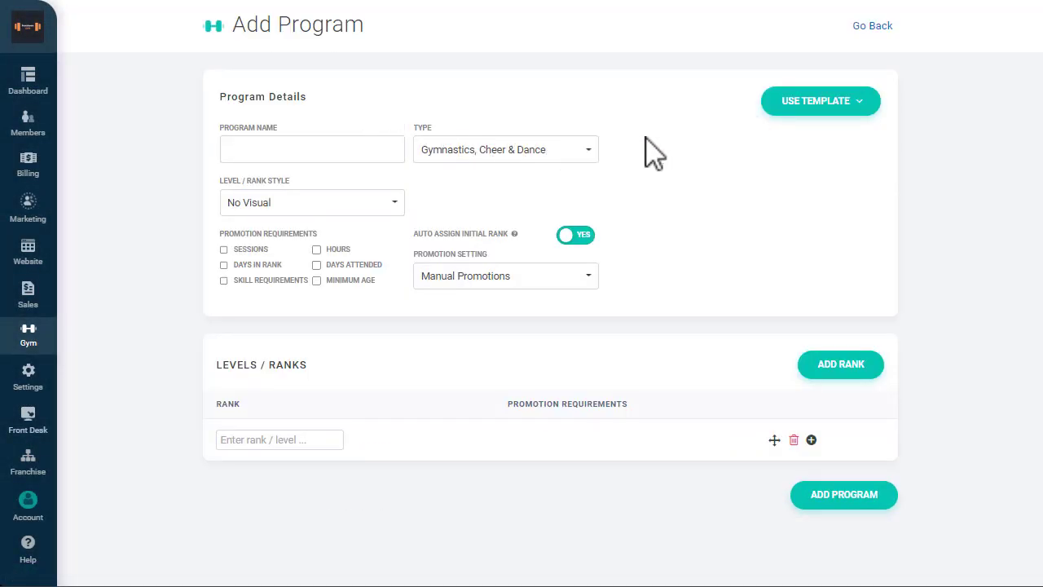
click(789, 117)
click(629, 226)
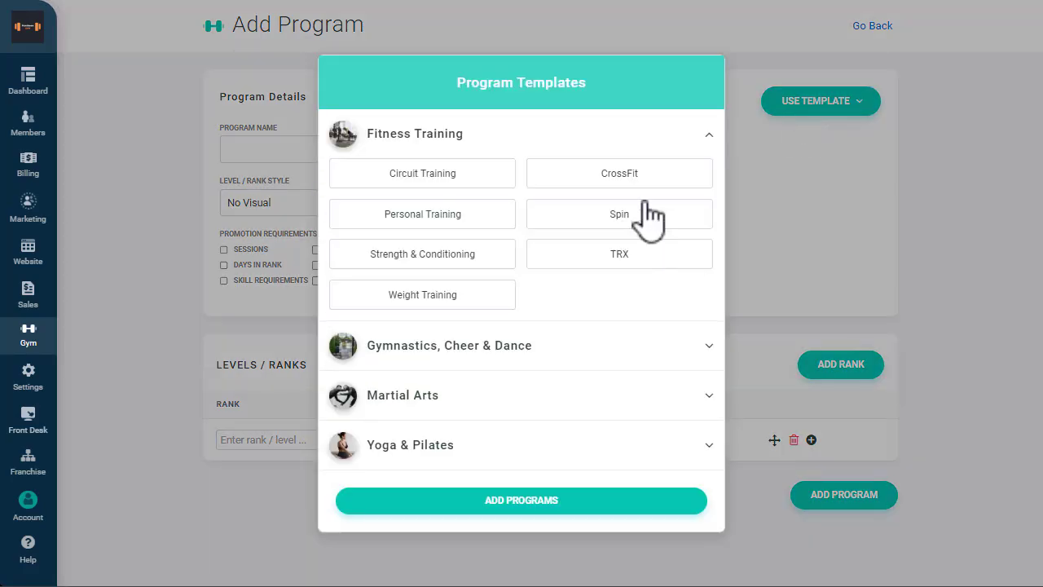
click(668, 145)
click(644, 269)
click(628, 206)
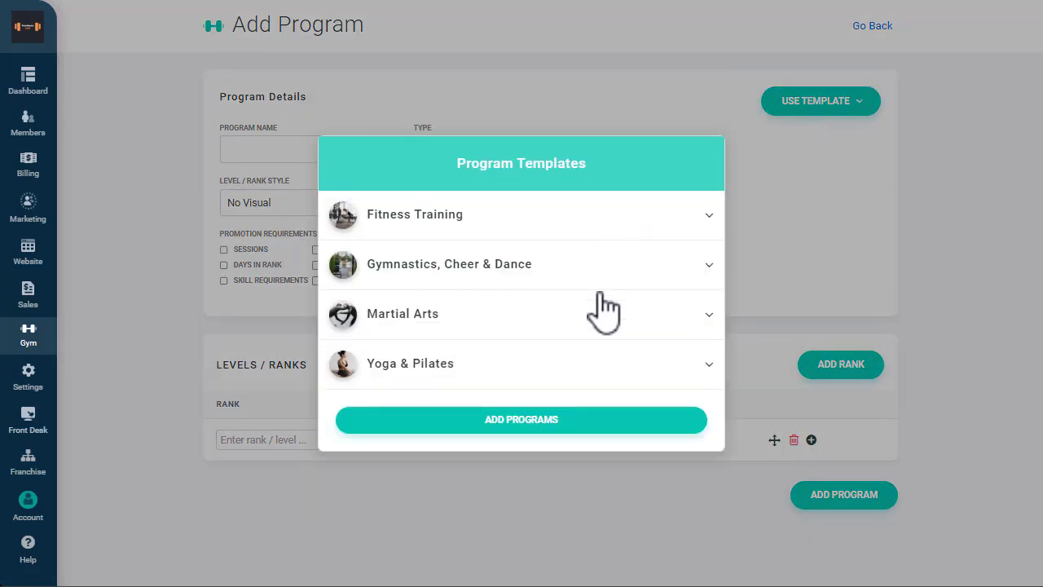
click(603, 312)
click(564, 226)
click(573, 365)
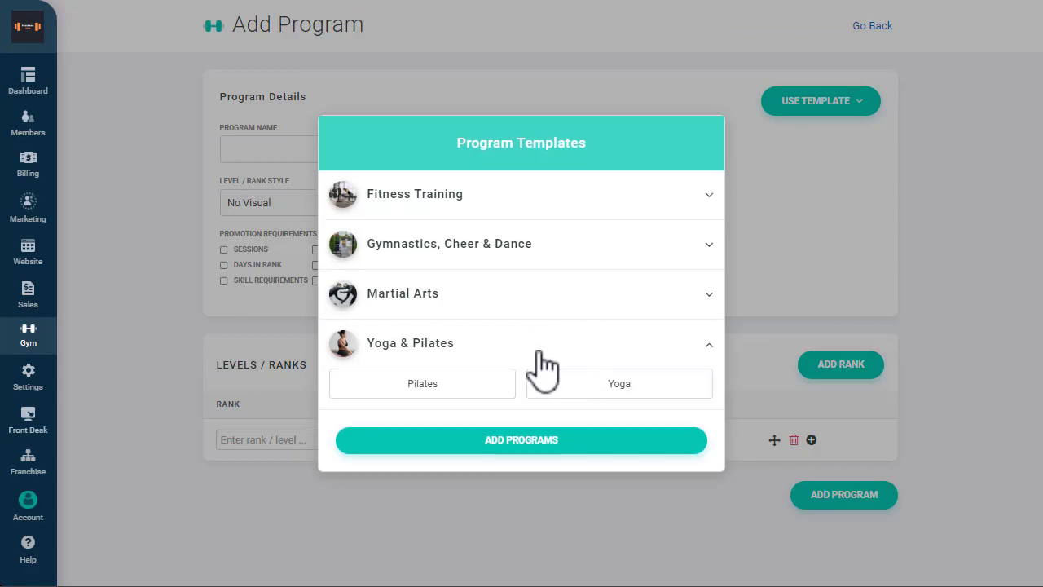
click(541, 358)
click(801, 299)
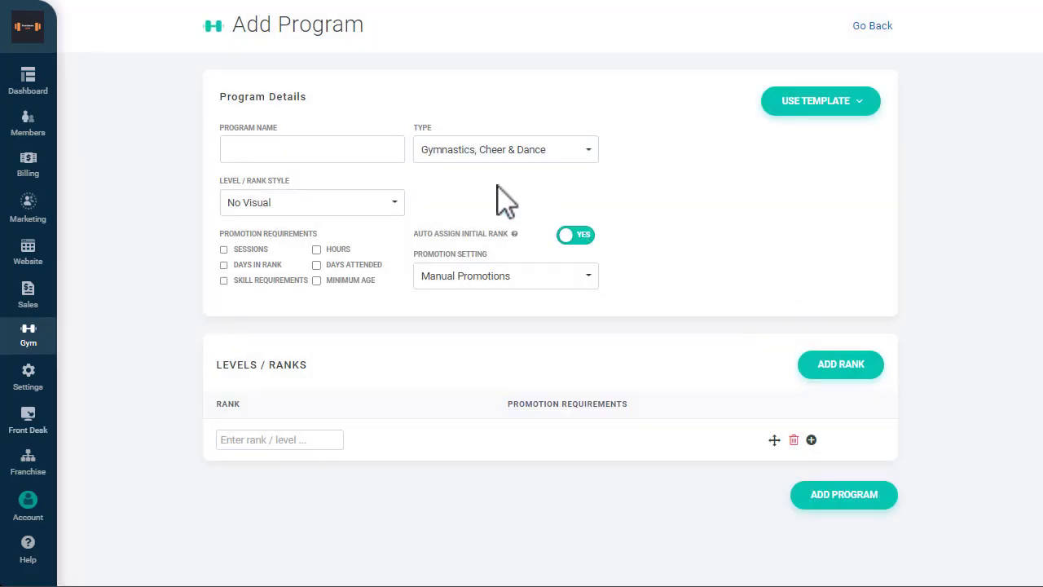
Step: Name the program Beginner's Yoga, type Yoga & Pilates, No Visual ranks, auto-assign initial rank off
click(357, 147)
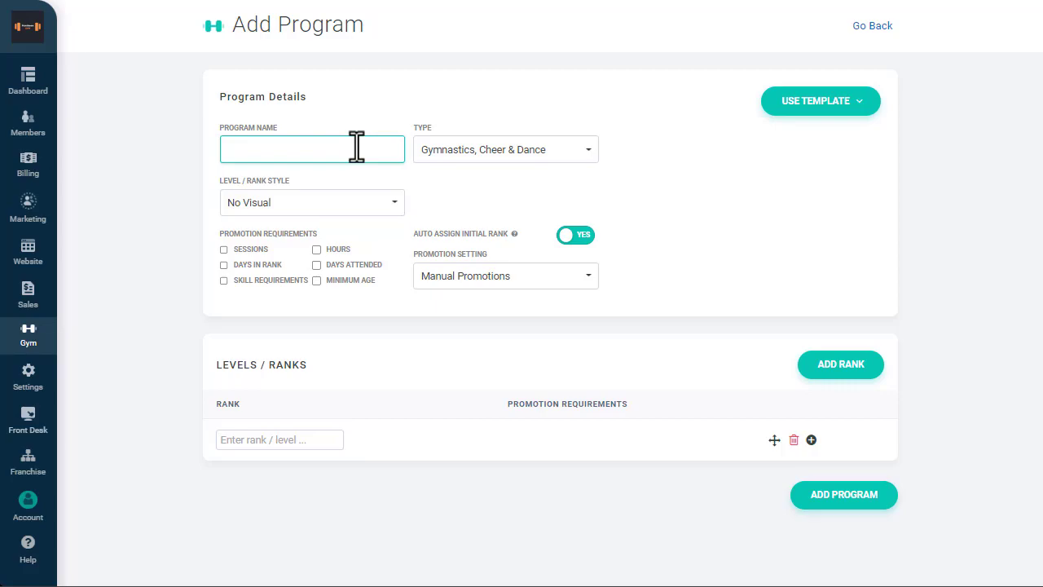
text(Beginner)
text('s Yoga)
click(549, 156)
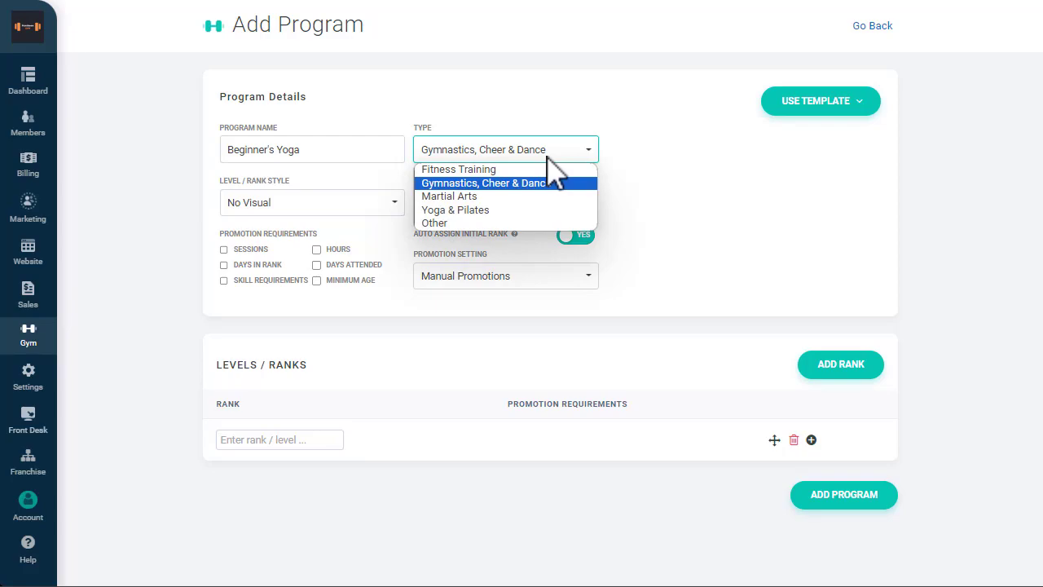
click(536, 211)
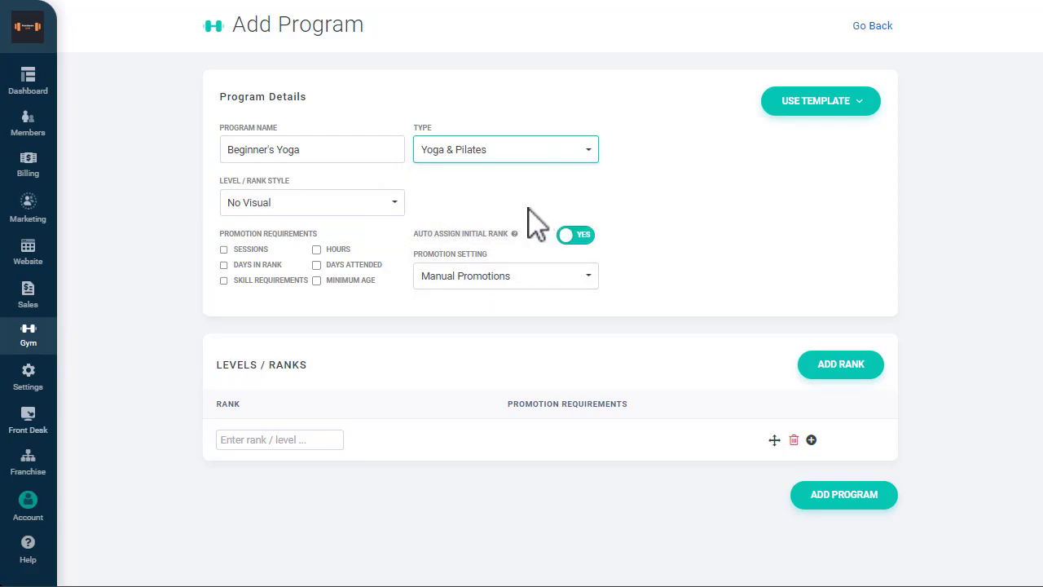
click(389, 208)
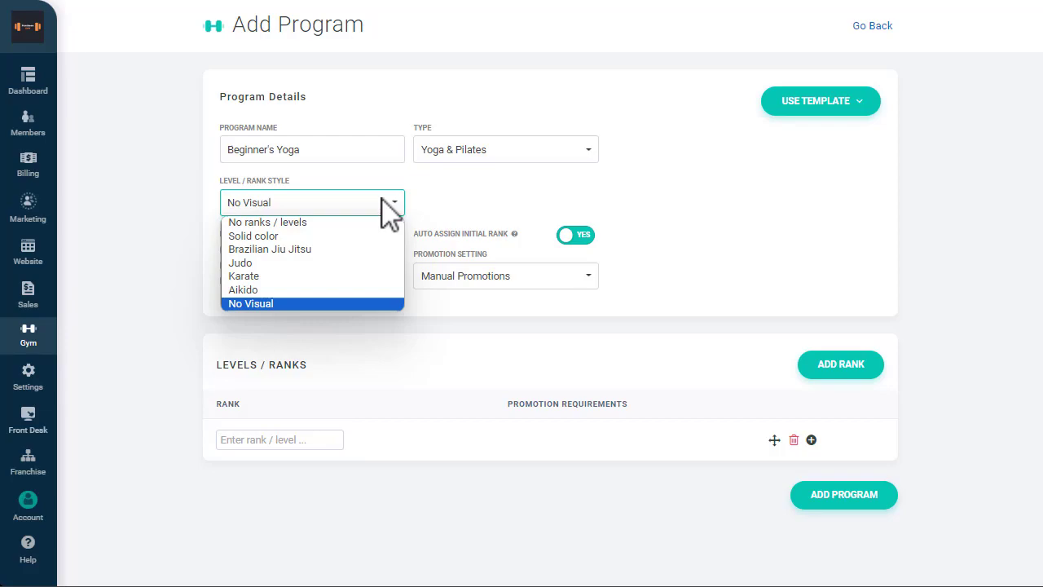
click(382, 199)
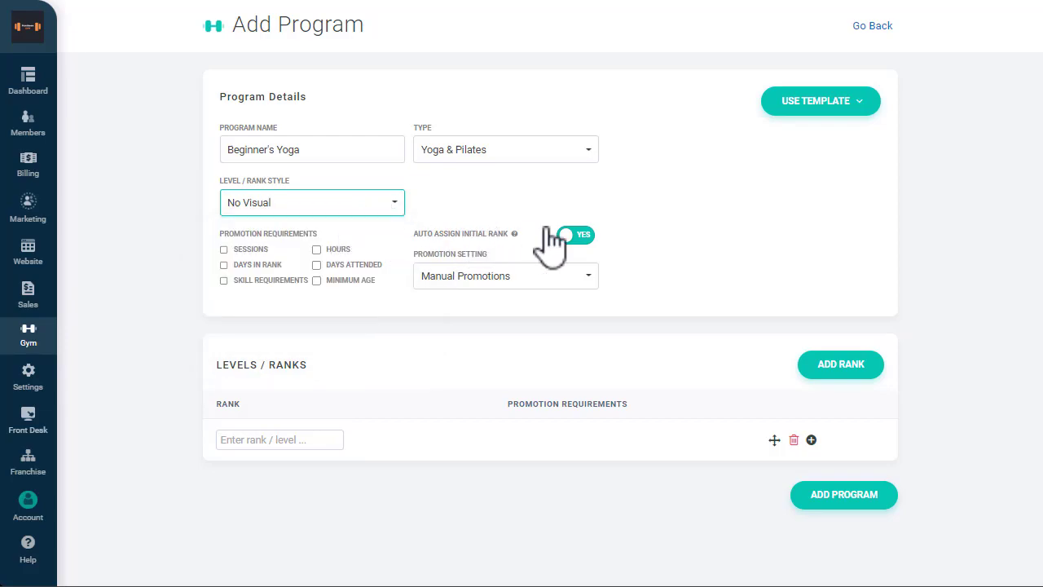
click(583, 235)
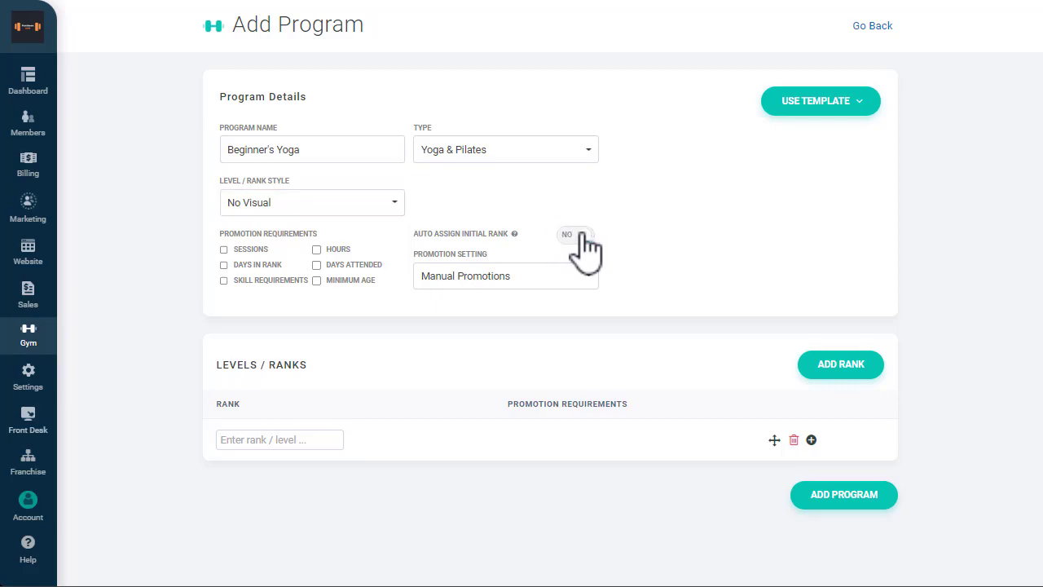
Step: Re-enable auto-assign initial rank, tick all six promotion requirements, and keep Manual Promotions
click(582, 236)
click(338, 249)
click(242, 251)
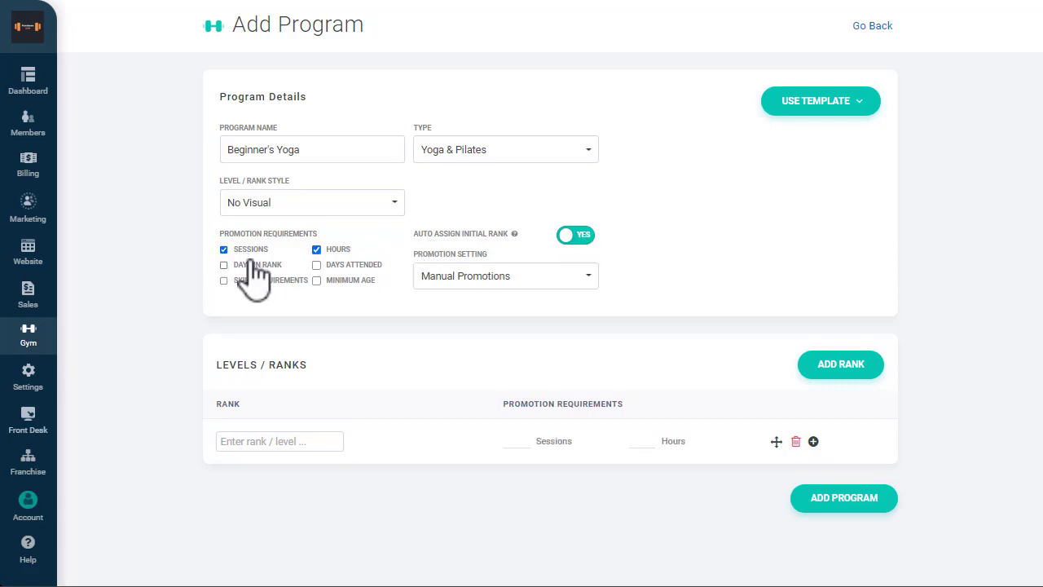
click(253, 281)
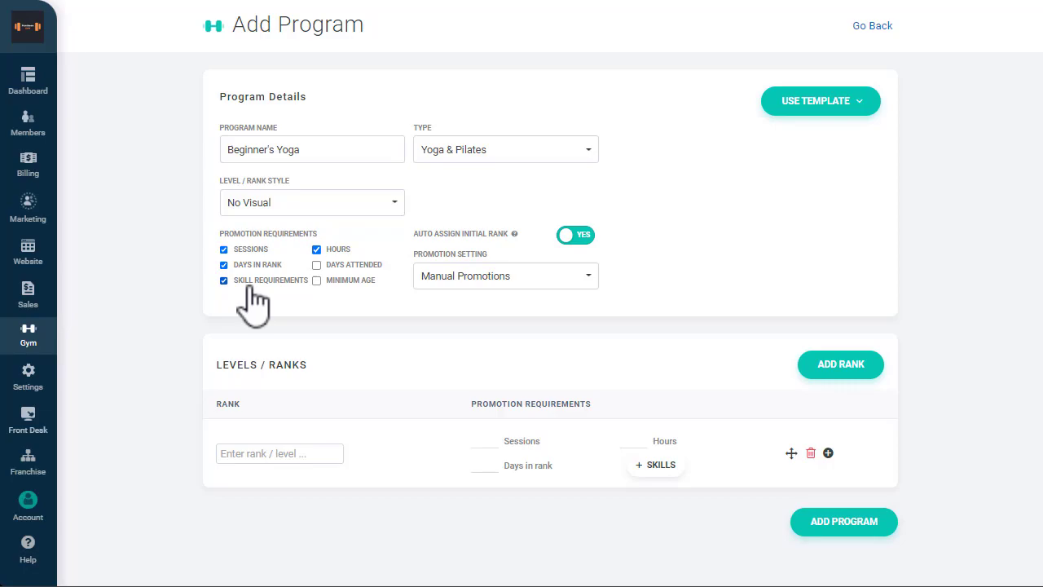
click(341, 281)
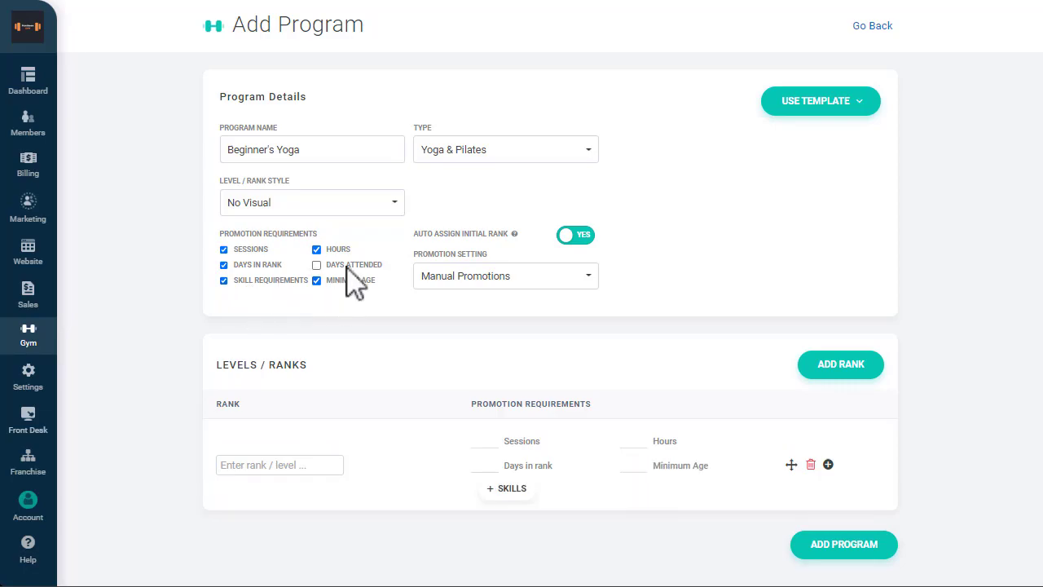
click(352, 267)
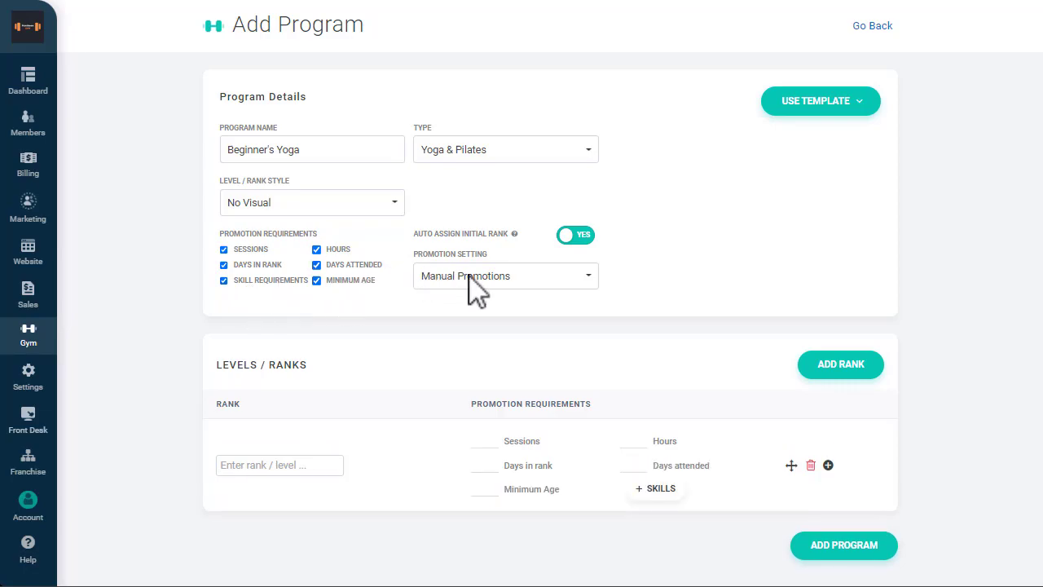
click(552, 281)
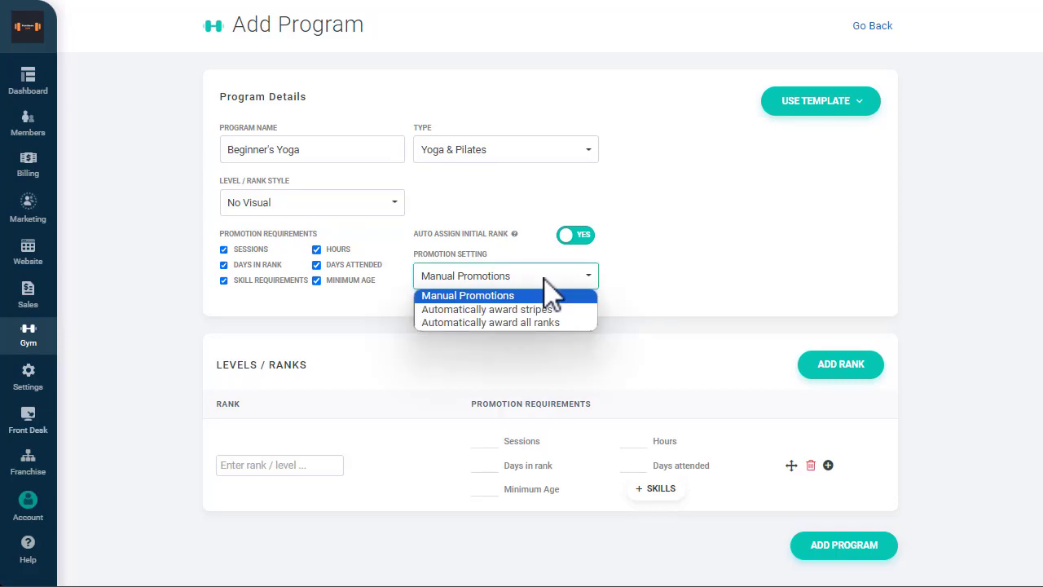
click(544, 276)
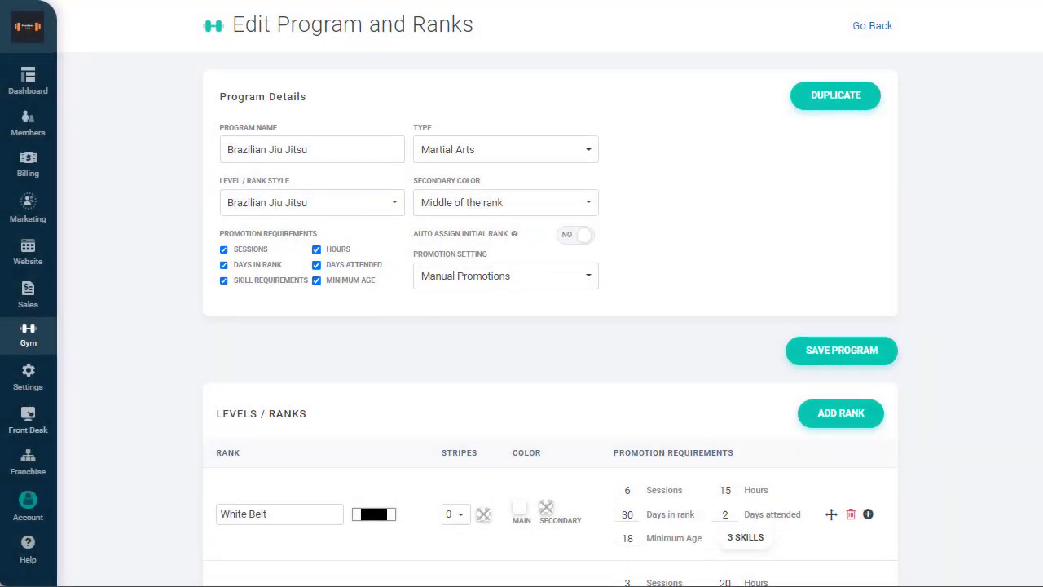
Step: Add Cross Collar Choke, Elbow -> Knee Escape and Guillotine Choke to White Belt's required skills
scroll(521, 293, down, 5)
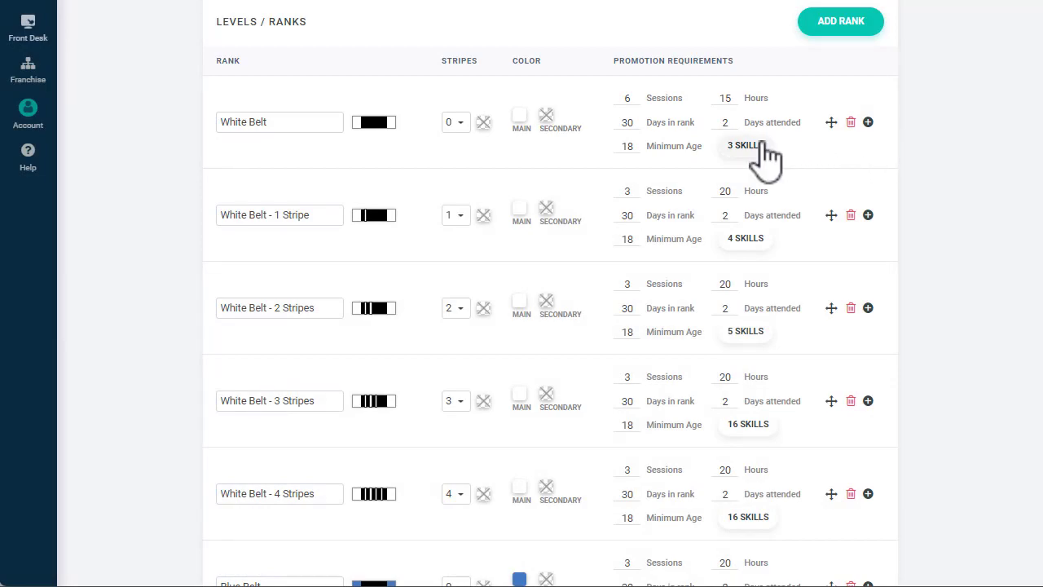
click(762, 147)
click(475, 340)
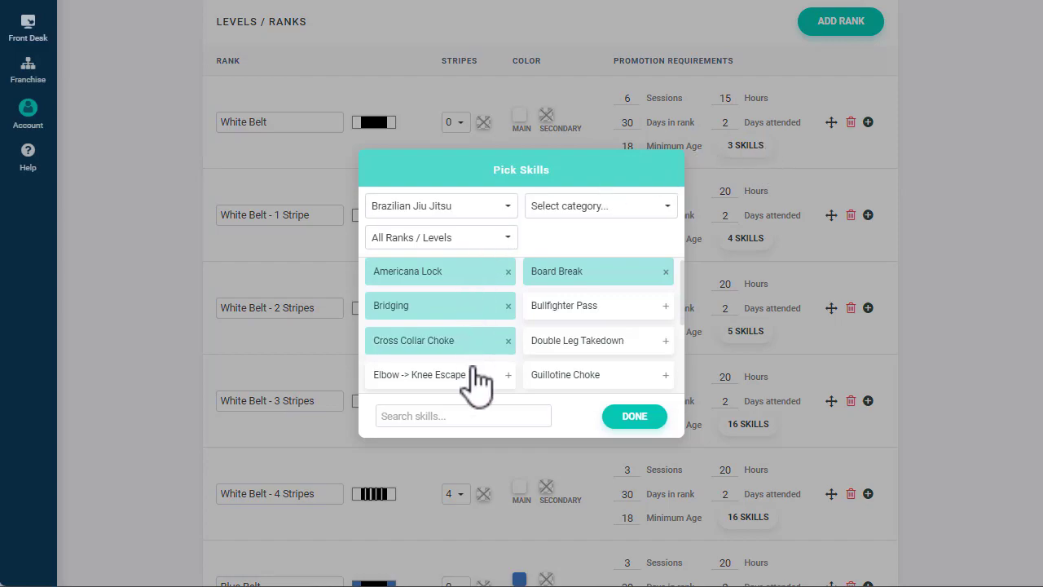
click(476, 379)
click(609, 379)
click(635, 417)
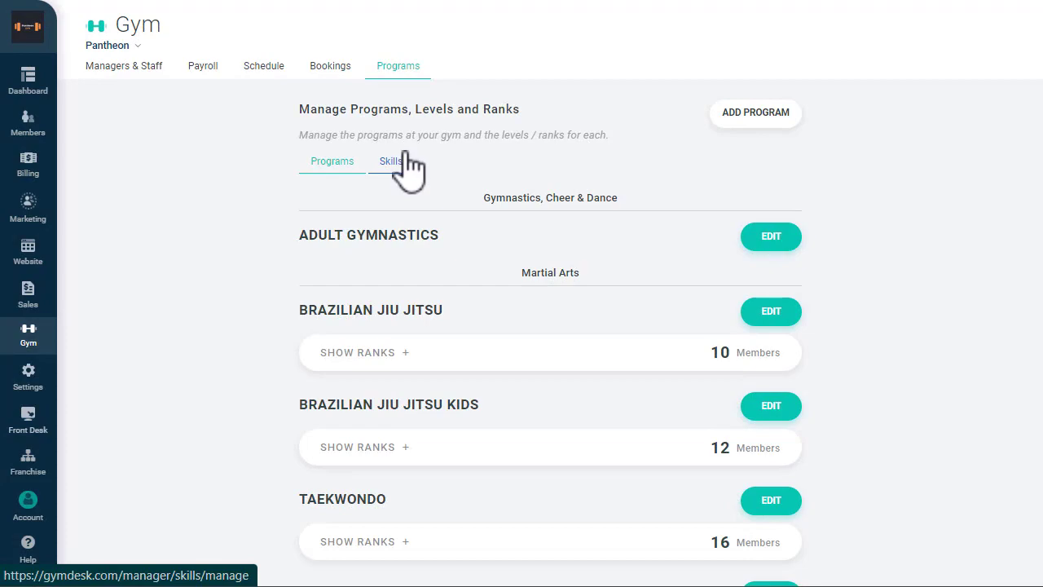
Step: In the skills library categories, create a Yoga & Pilates category titled 'Flexibility'
click(406, 160)
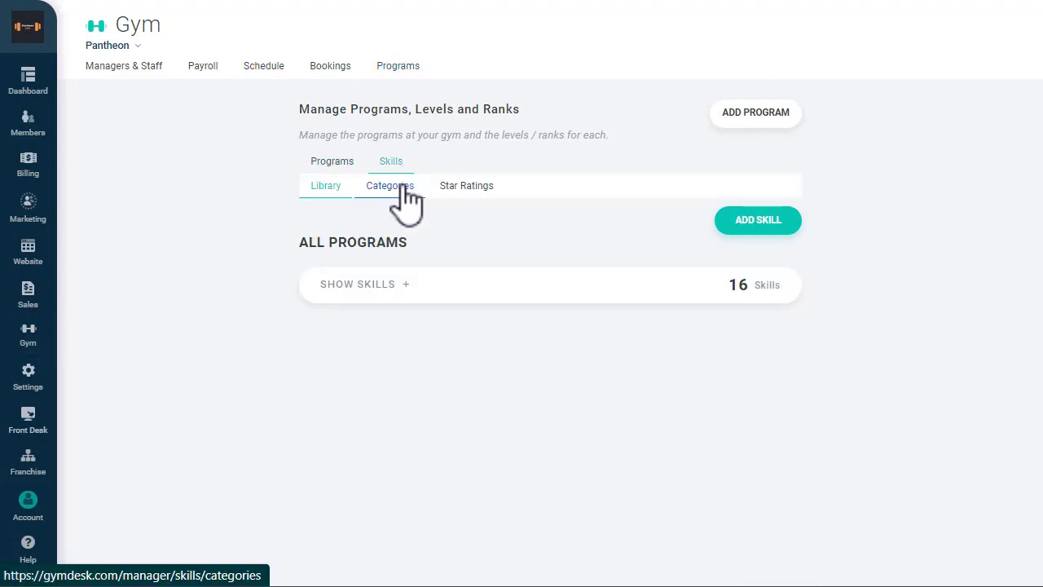
click(403, 187)
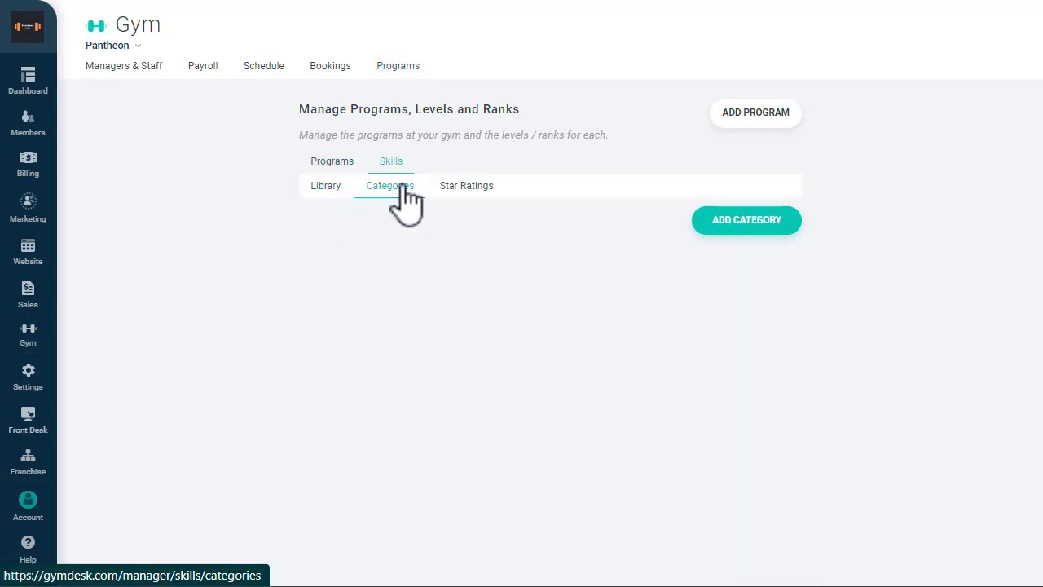
click(743, 217)
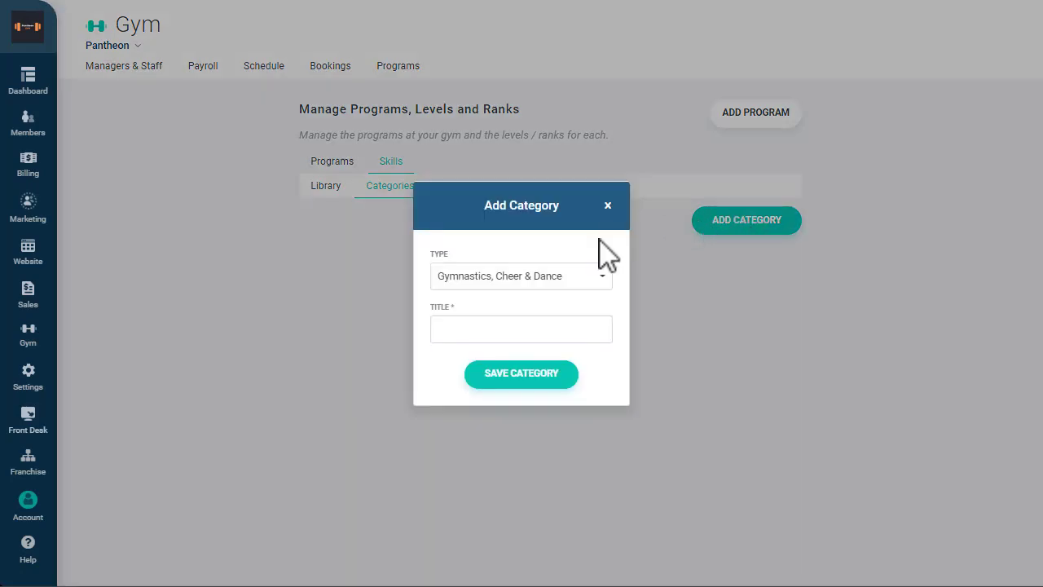
click(582, 279)
click(558, 336)
click(527, 334)
text(Fl)
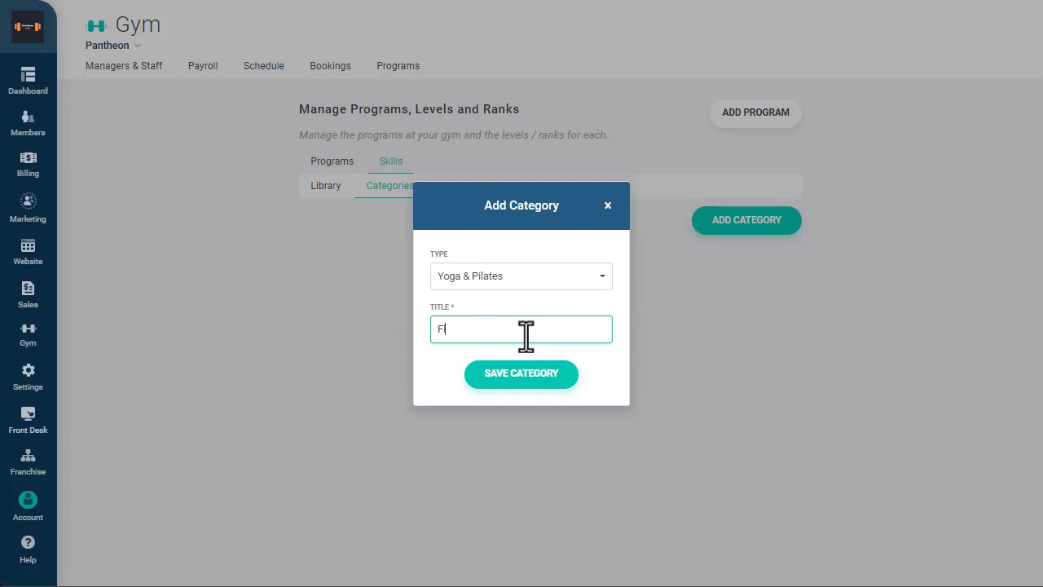
text(exibility)
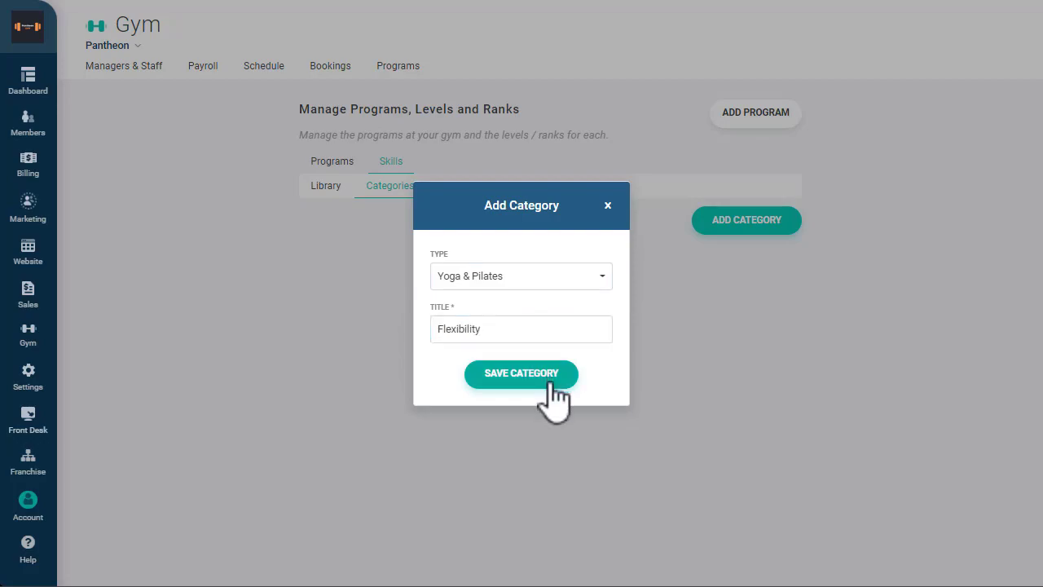
click(548, 382)
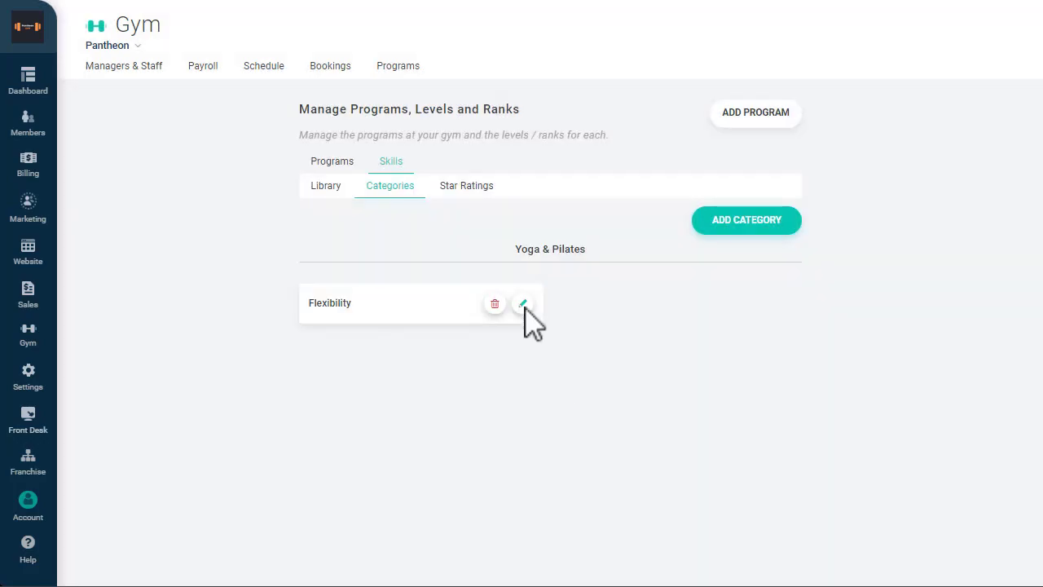
Step: Try five and three stars, settle the skill rating scale on four stars, then return to the Library
click(473, 187)
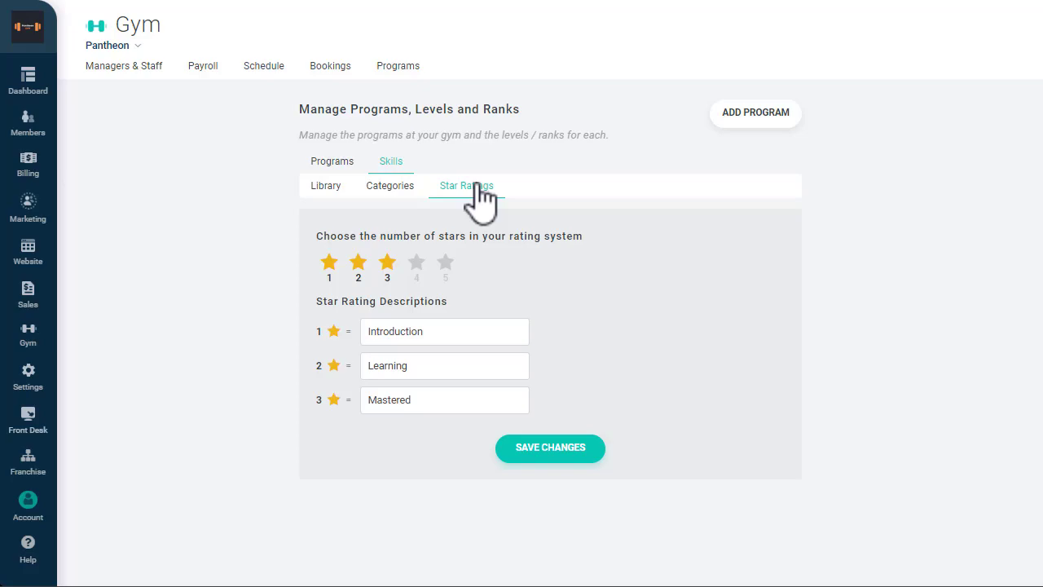
click(444, 261)
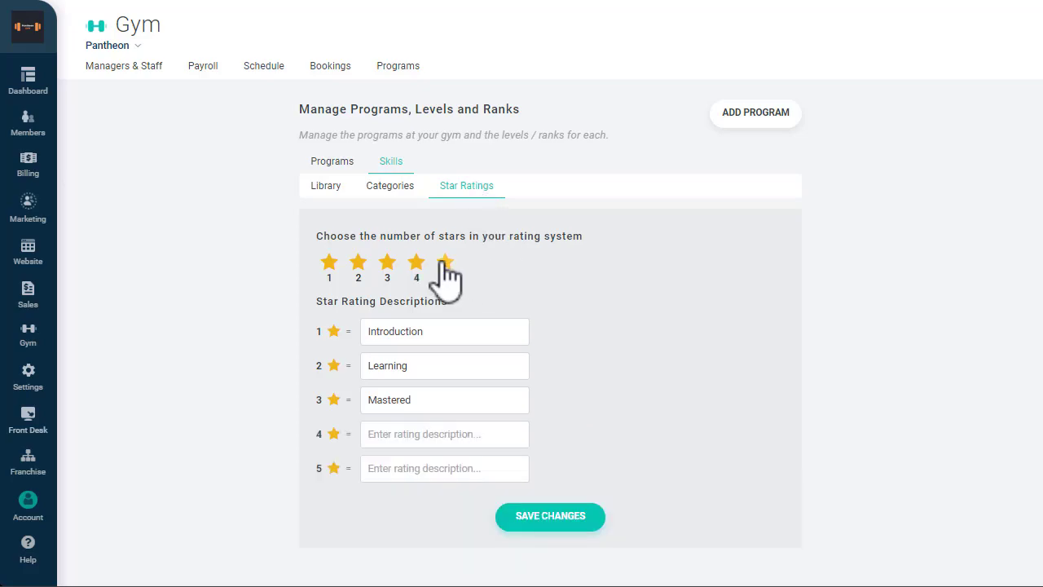
click(387, 261)
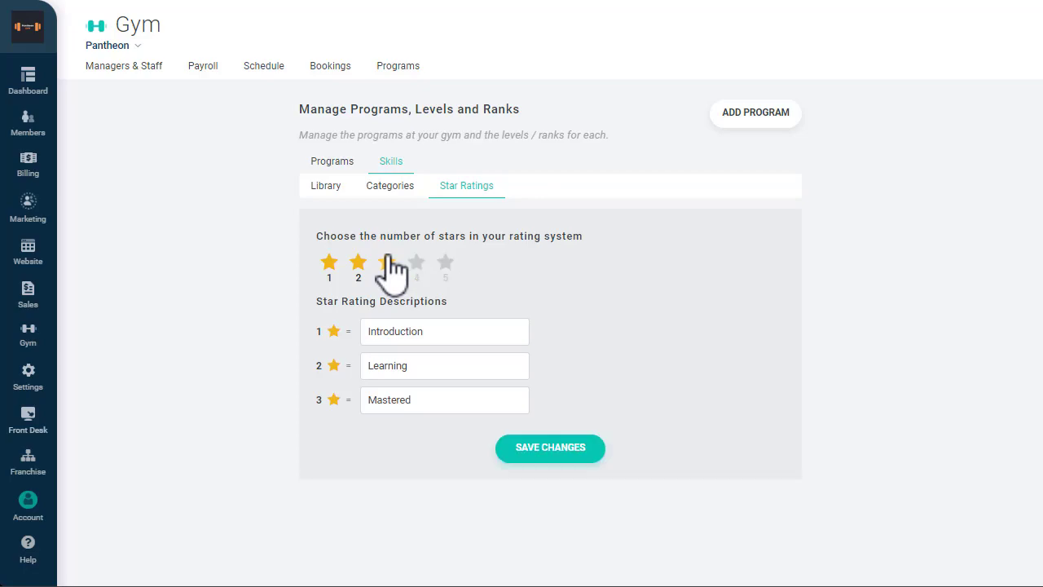
click(416, 262)
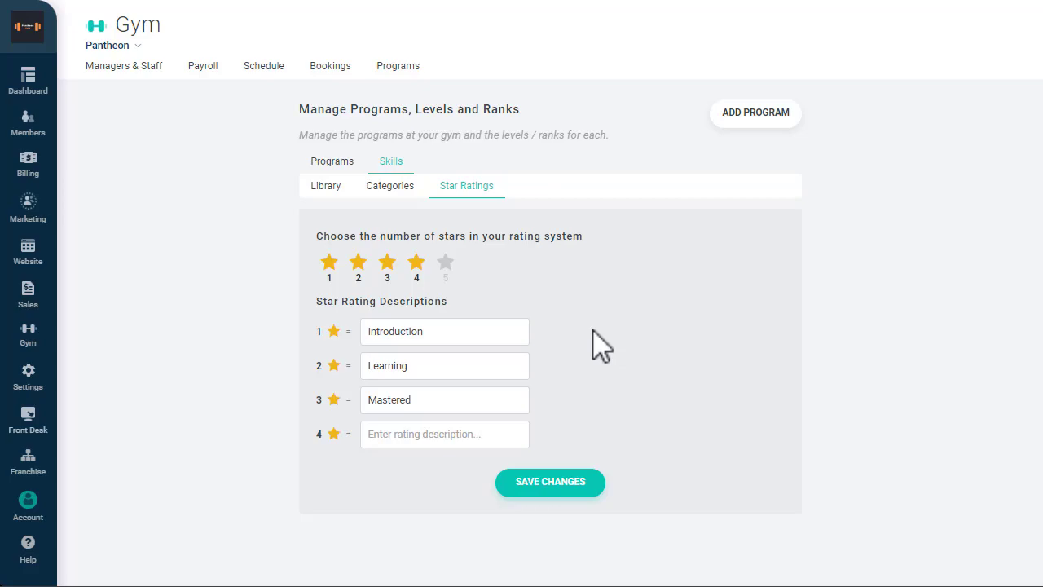
click(334, 188)
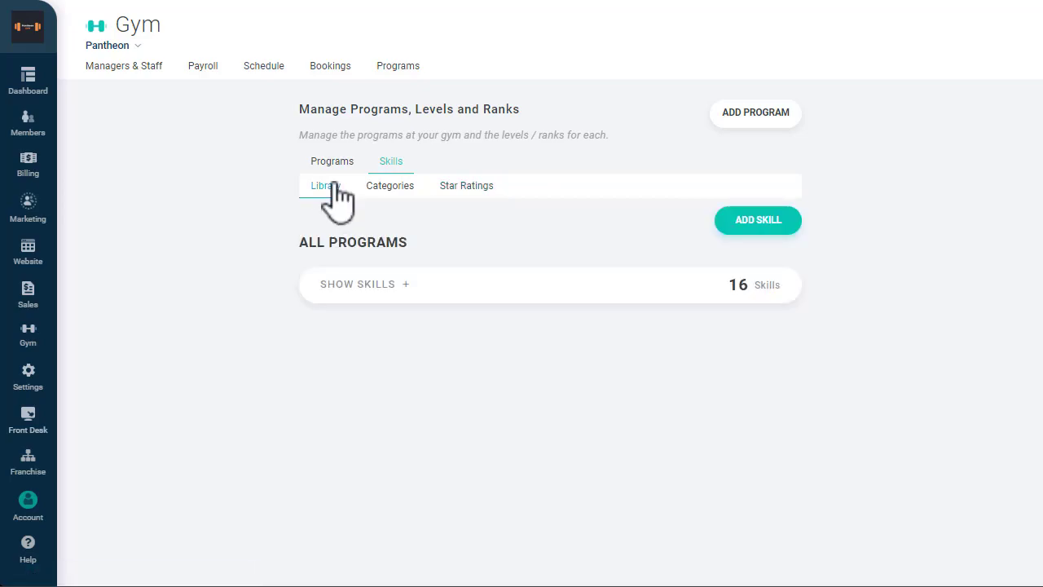
Step: Start a Backbend skill measured by Pass for the Beginner's Yoga program
click(774, 234)
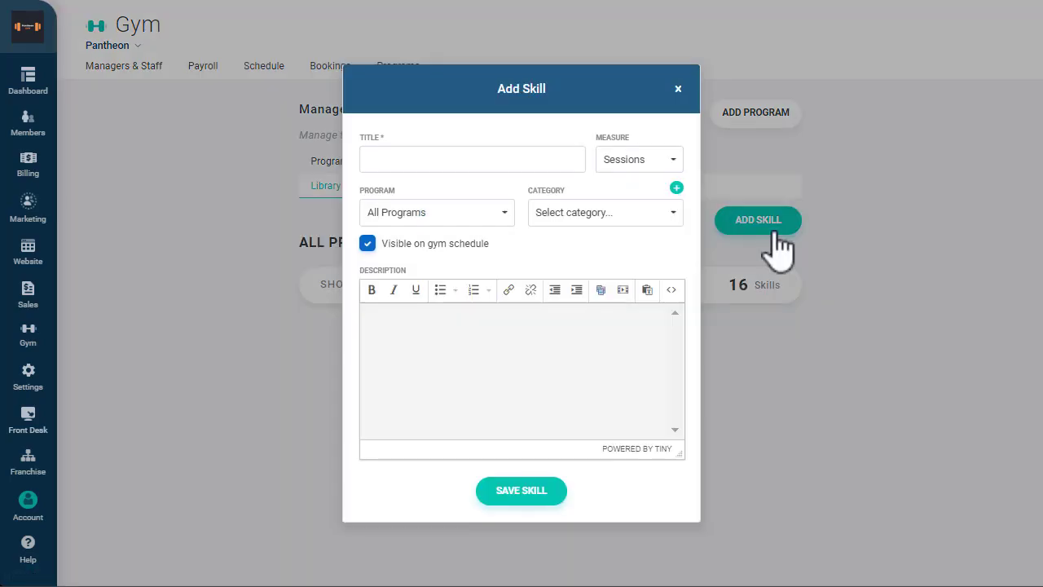
click(549, 159)
text(Backbend)
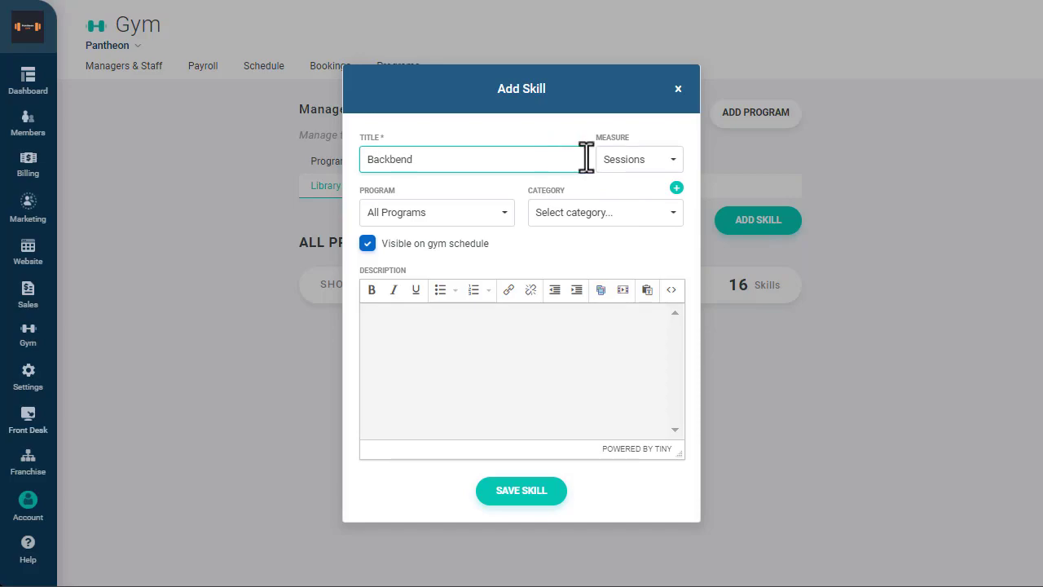
click(655, 155)
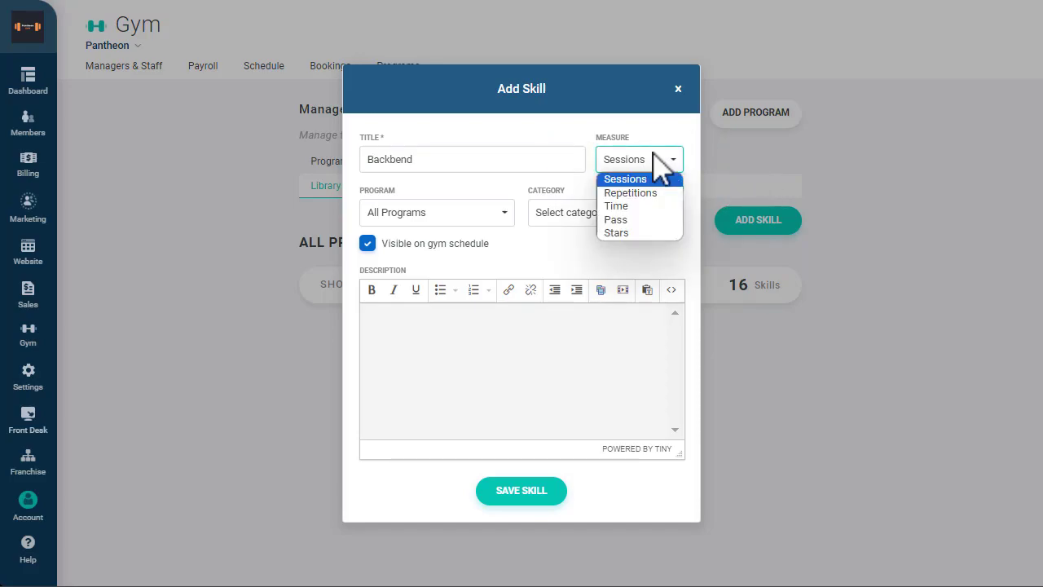
click(648, 219)
click(507, 214)
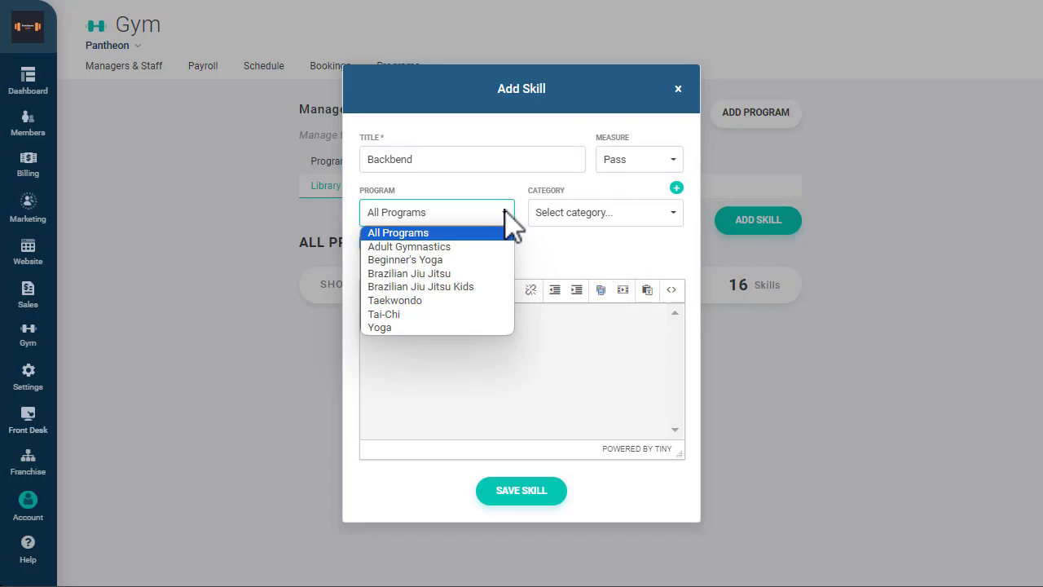
click(494, 259)
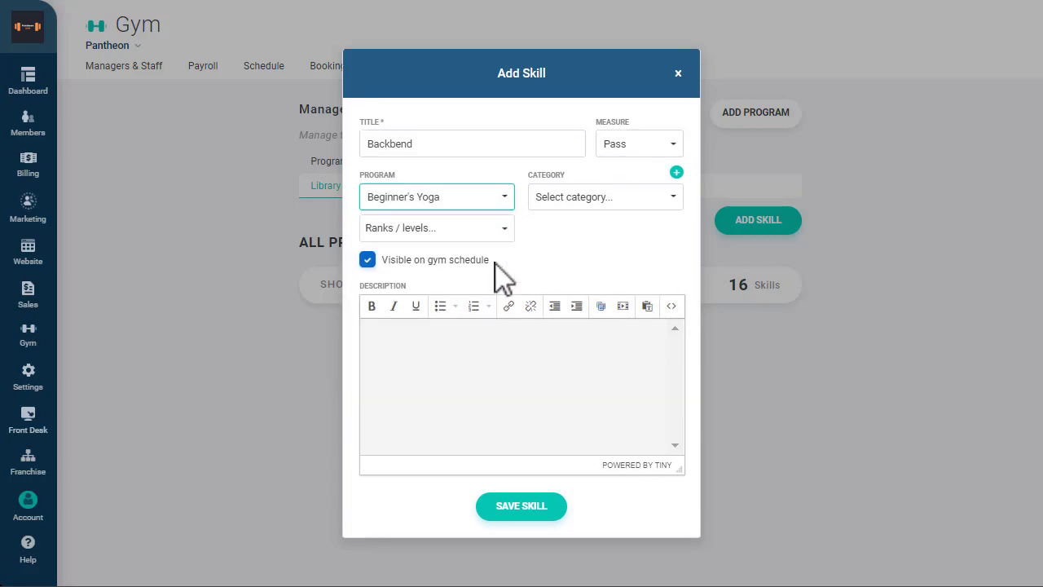
Step: Put Backbend in the Flexibility category, limited to Level 2
click(604, 206)
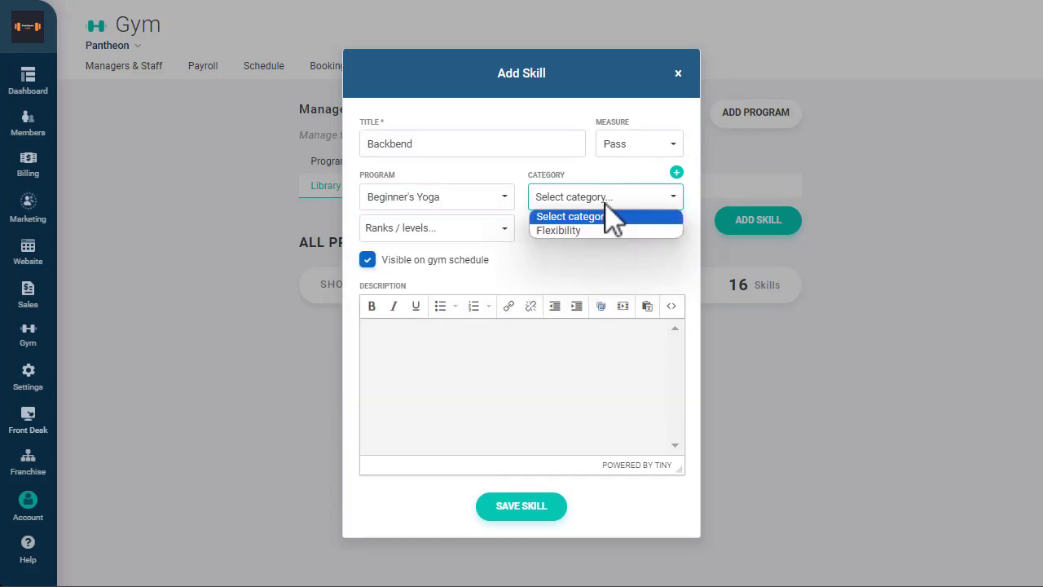
click(618, 235)
click(477, 228)
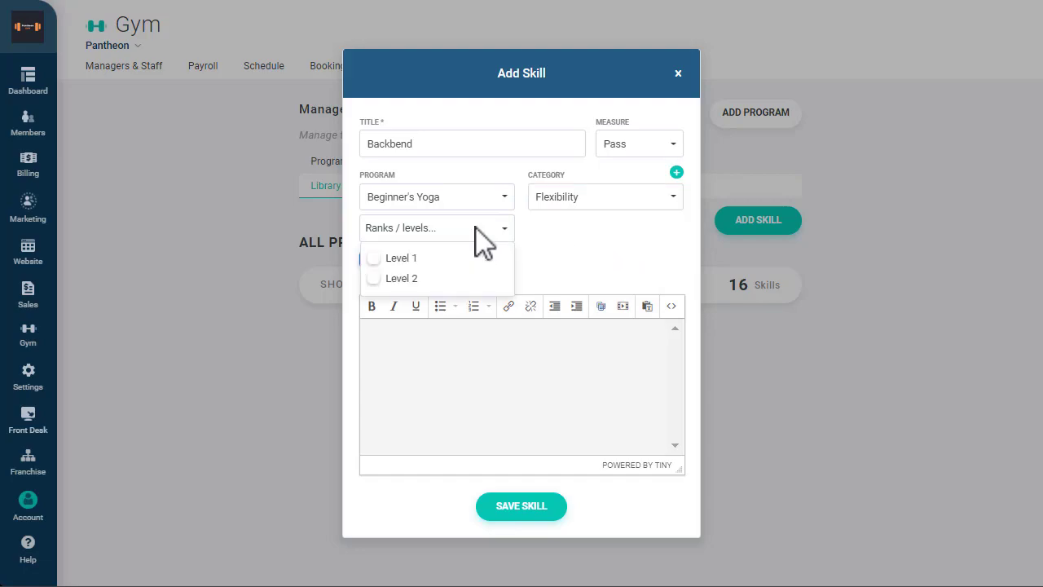
click(445, 278)
click(560, 280)
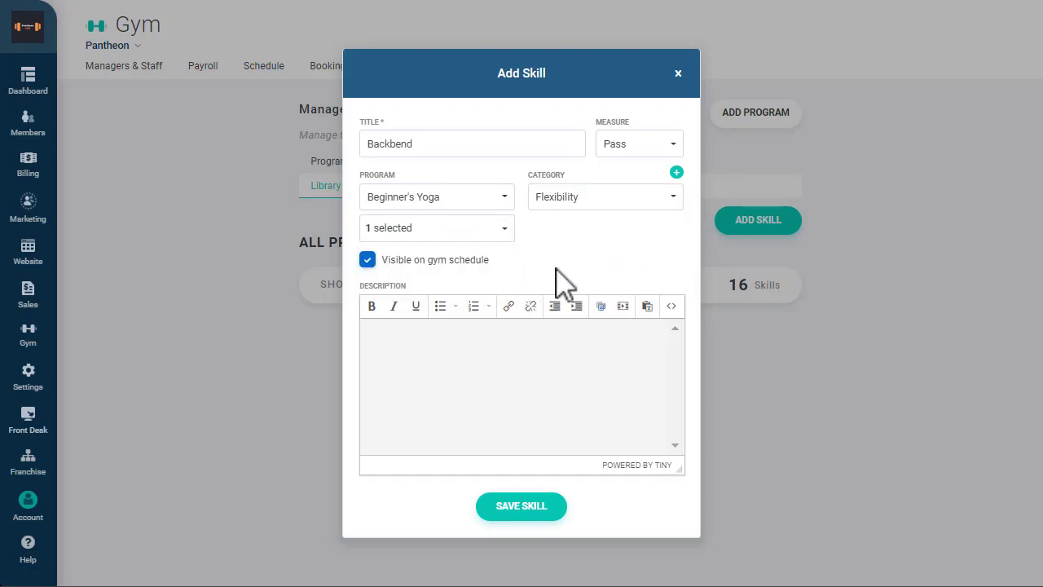
Step: Embed the pasted YouTube demo video in the skill description
click(622, 306)
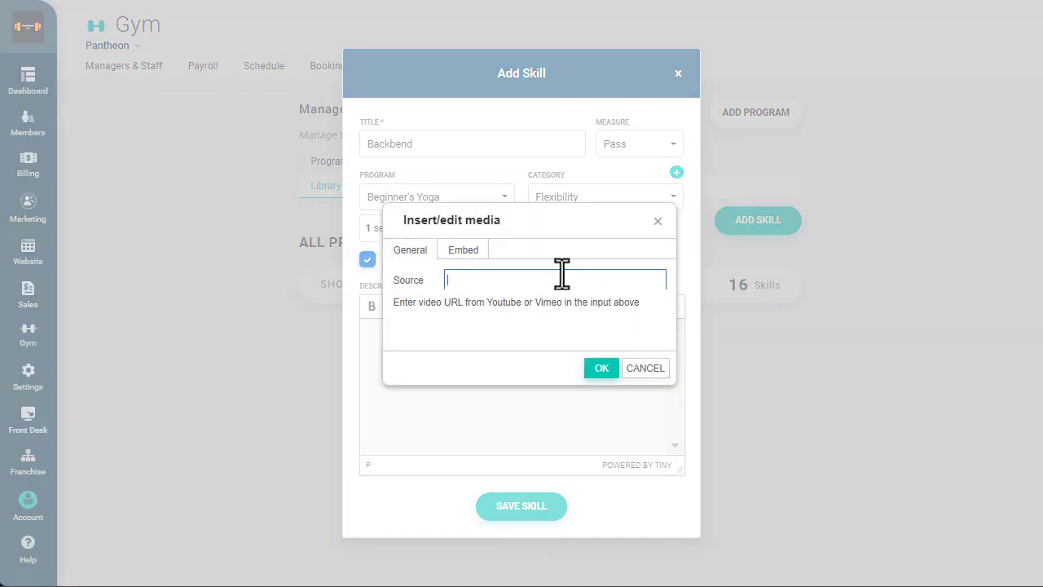
text(https://youtu.be/BQyL-2F4RzE)
click(601, 368)
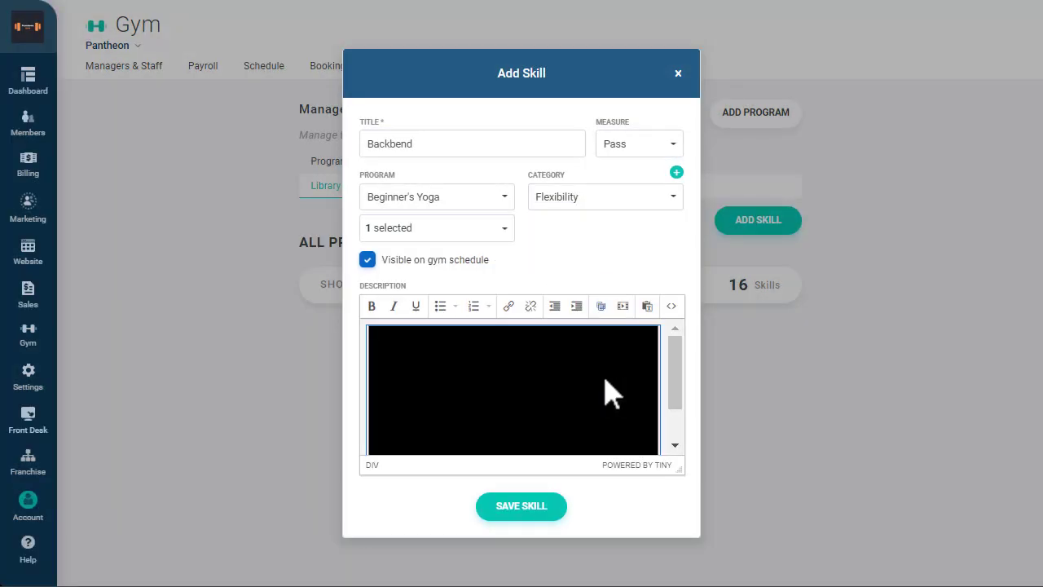
scroll(609, 391, down, 2)
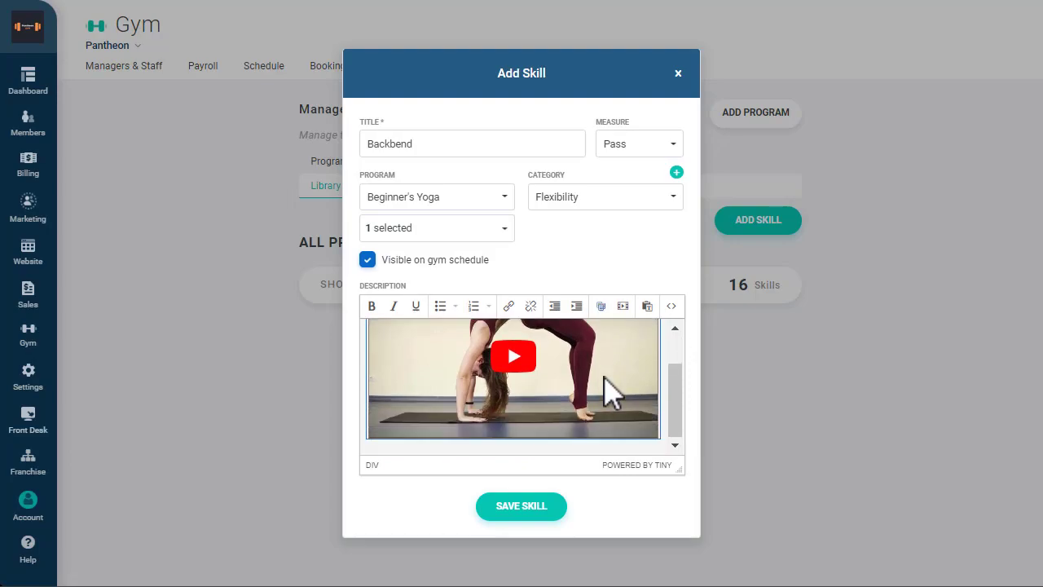
Step: Save Backbend, then pick Elbow -> Knee Escape and Headlock Escape for the Adults BJJ Training session
click(543, 508)
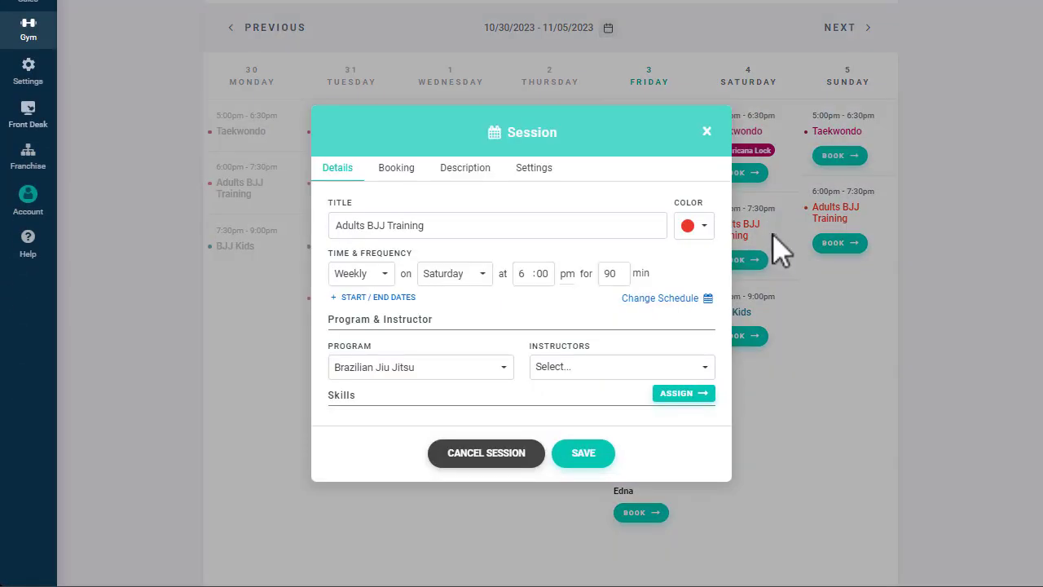
click(696, 402)
click(452, 399)
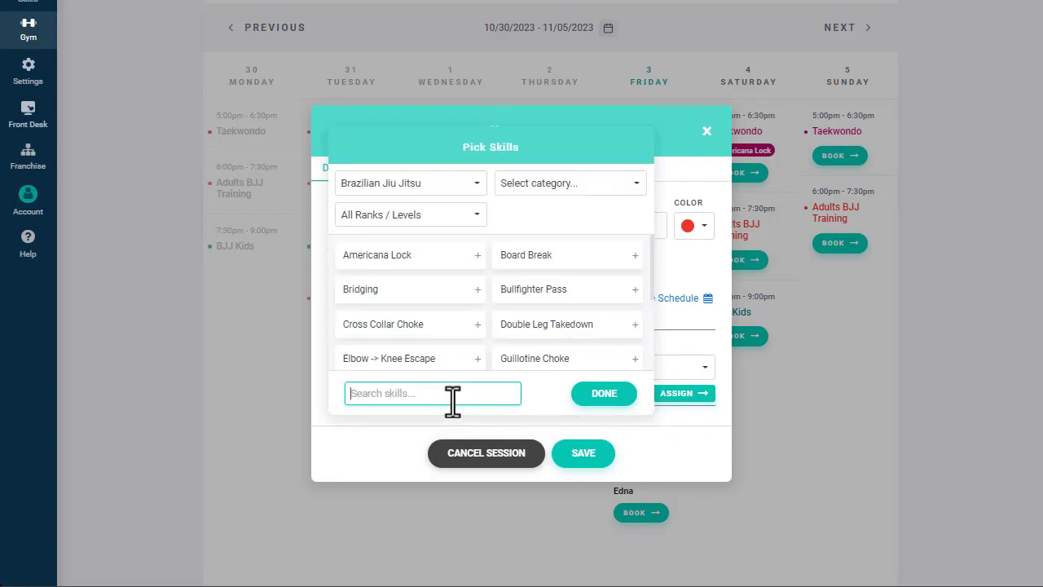
text(Escape)
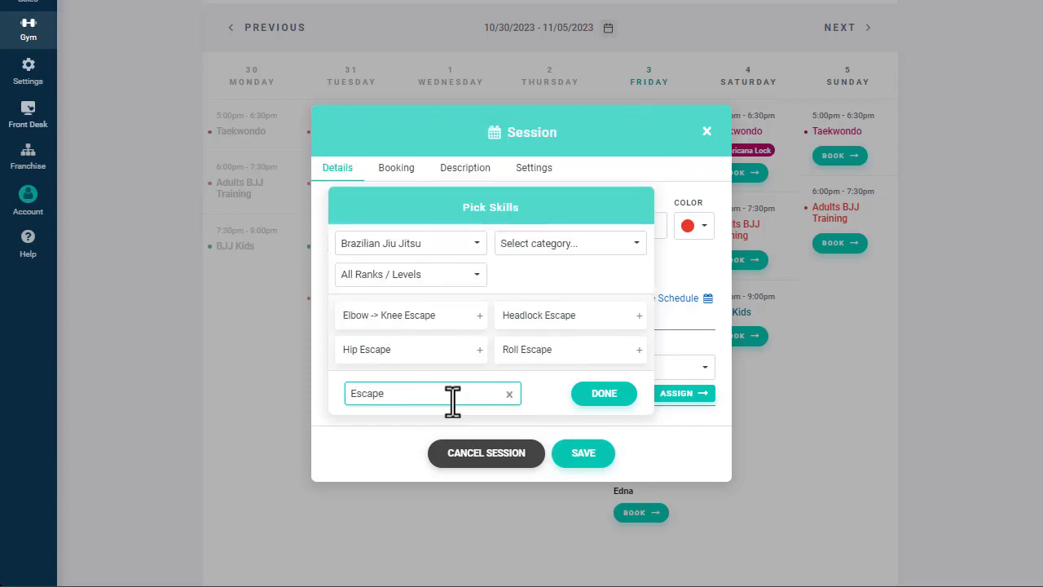
click(446, 323)
click(519, 328)
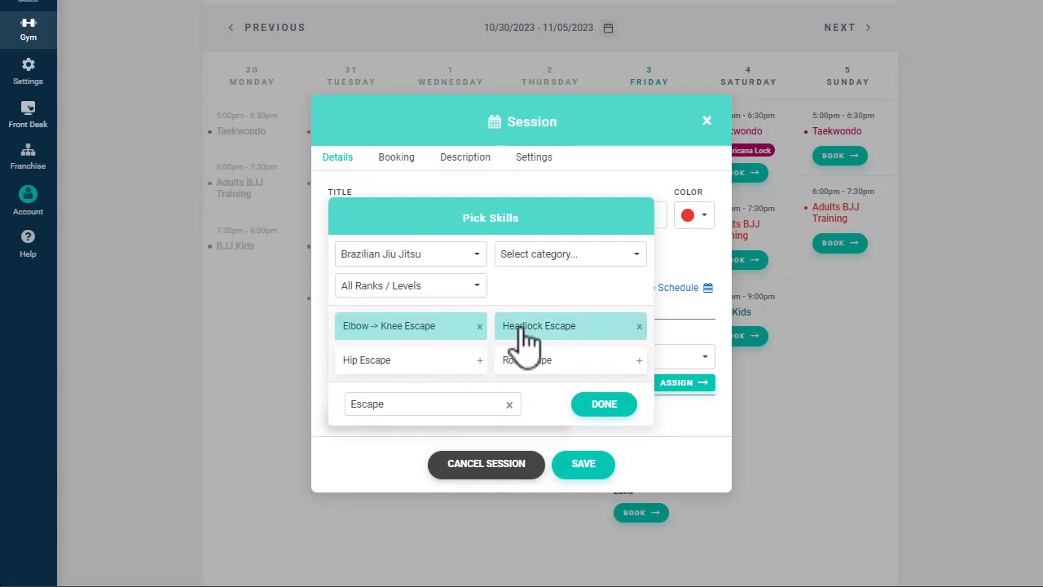
click(603, 405)
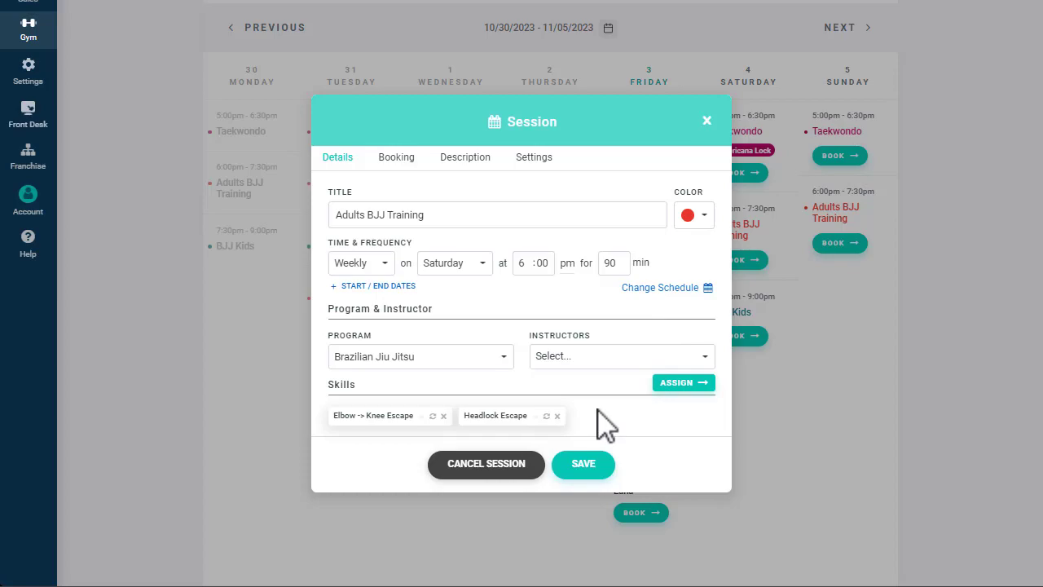
mouse_move(546, 415)
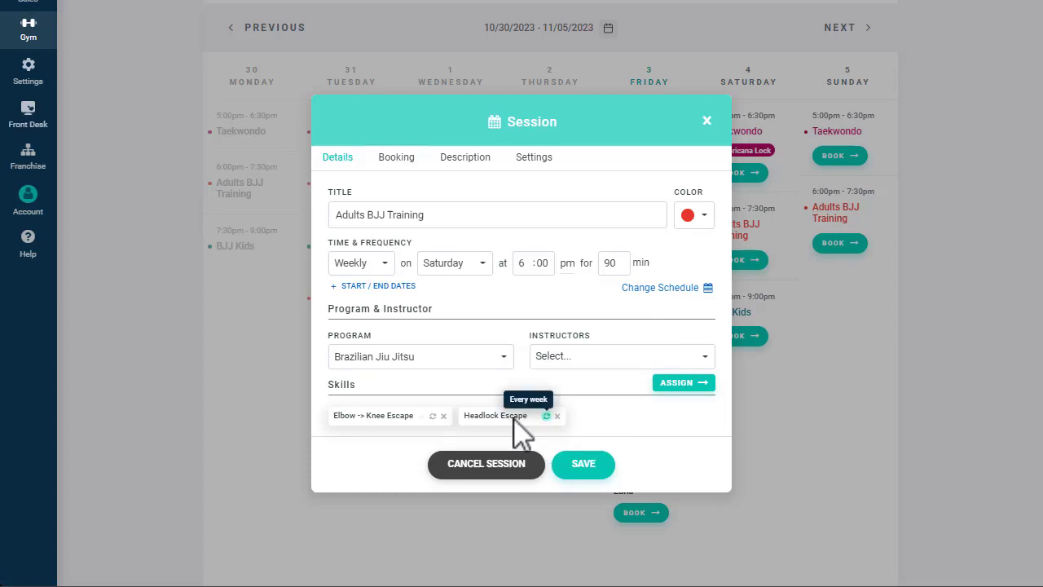
Step: Set Elbow -> Knee Escape to repeat weekly and save the session for this date only
click(432, 416)
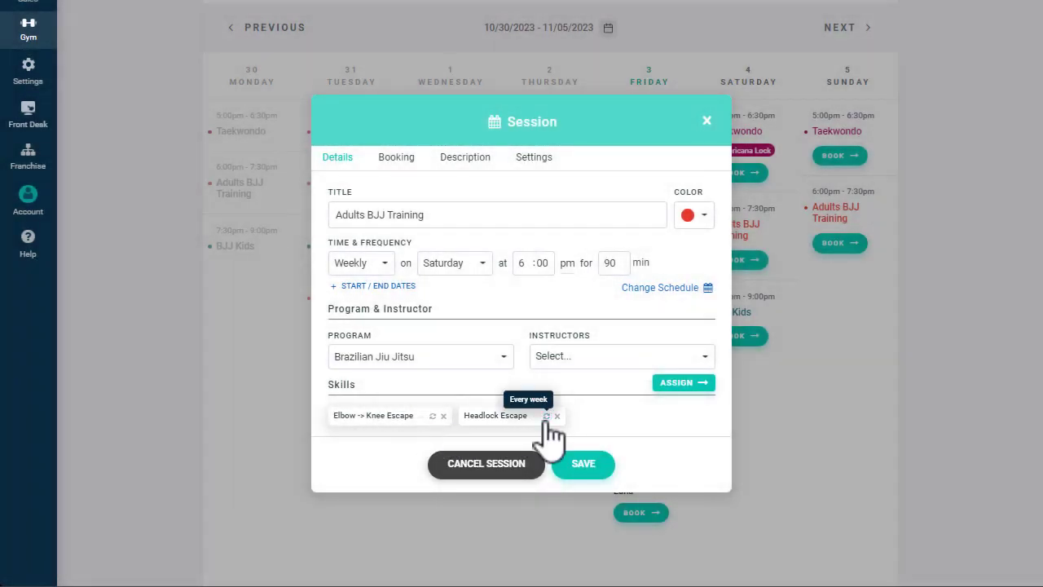
click(571, 462)
click(459, 472)
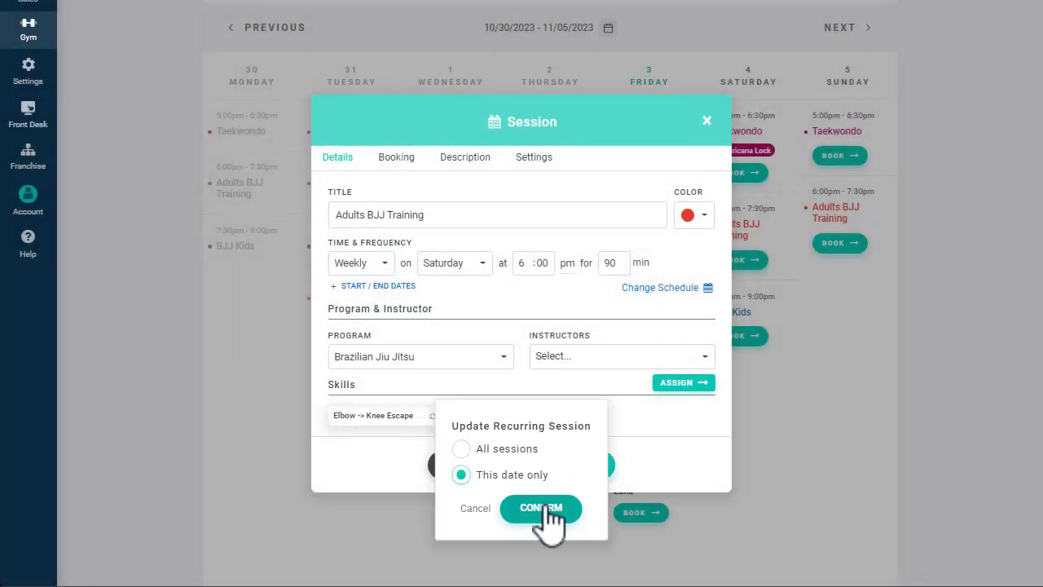
click(549, 508)
Step: Assign Board Break and Bridging to the weekend Adults BJJ Training and Sunday Taekwondo sessions
scroll(913, 407, up, 4)
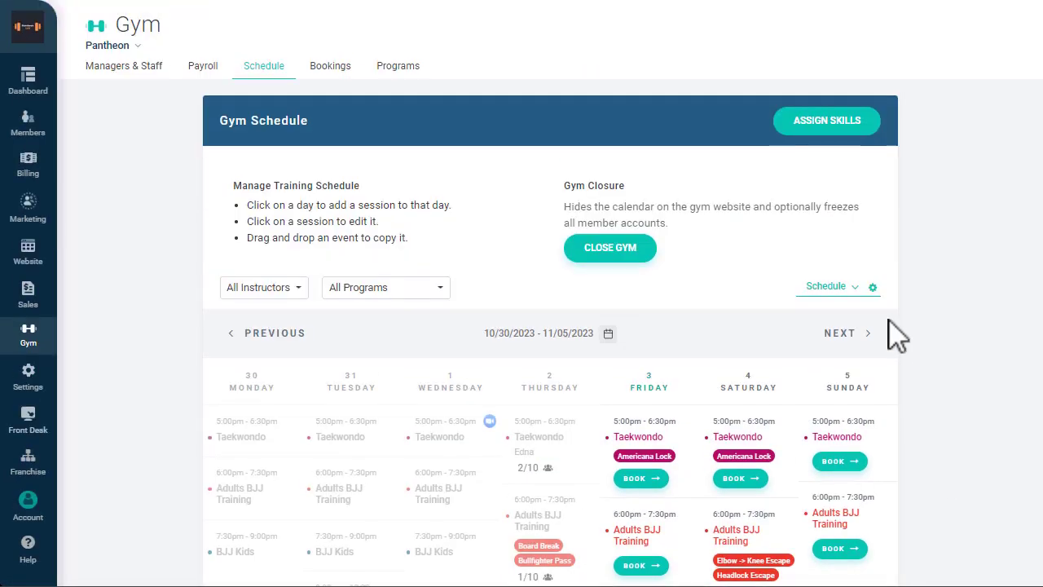
click(850, 146)
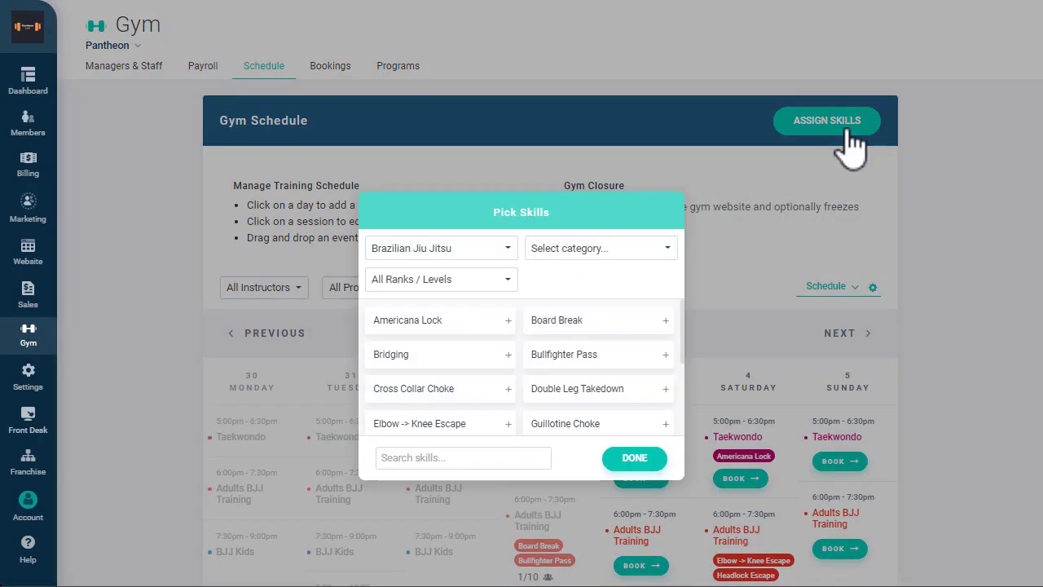
click(606, 329)
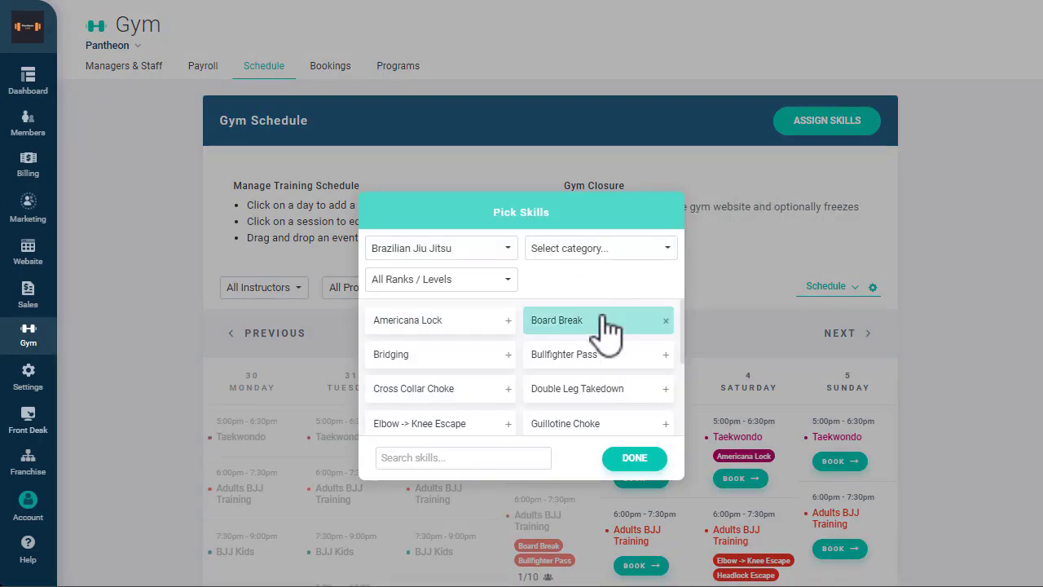
click(481, 360)
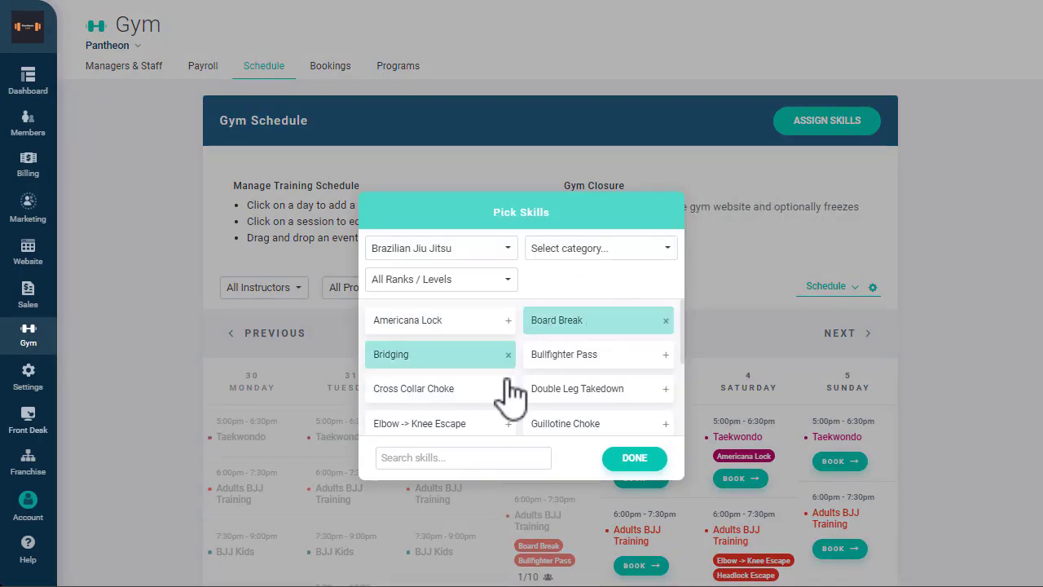
click(633, 459)
scroll(644, 431, down, 3)
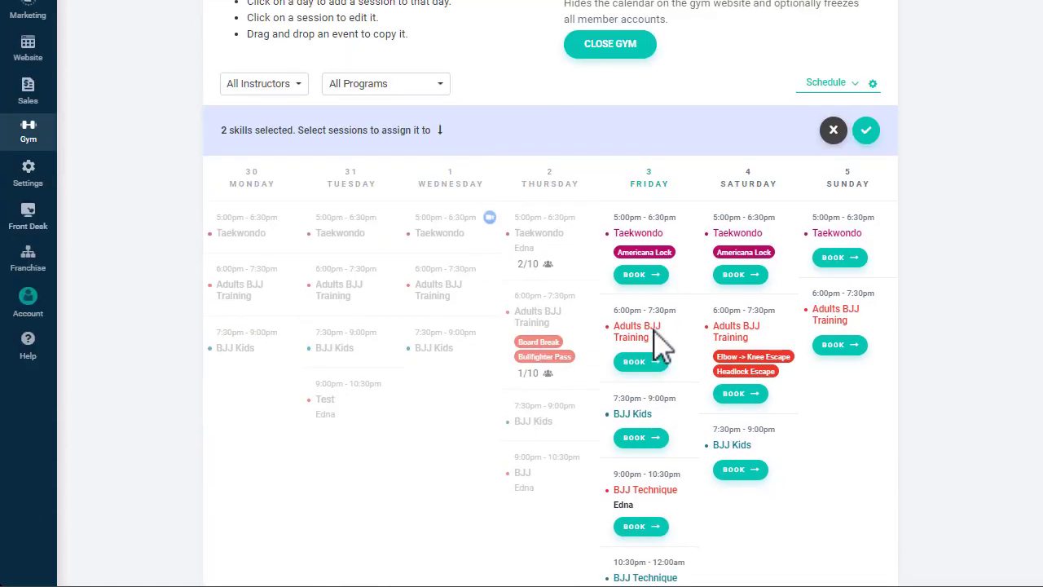
click(886, 244)
click(783, 344)
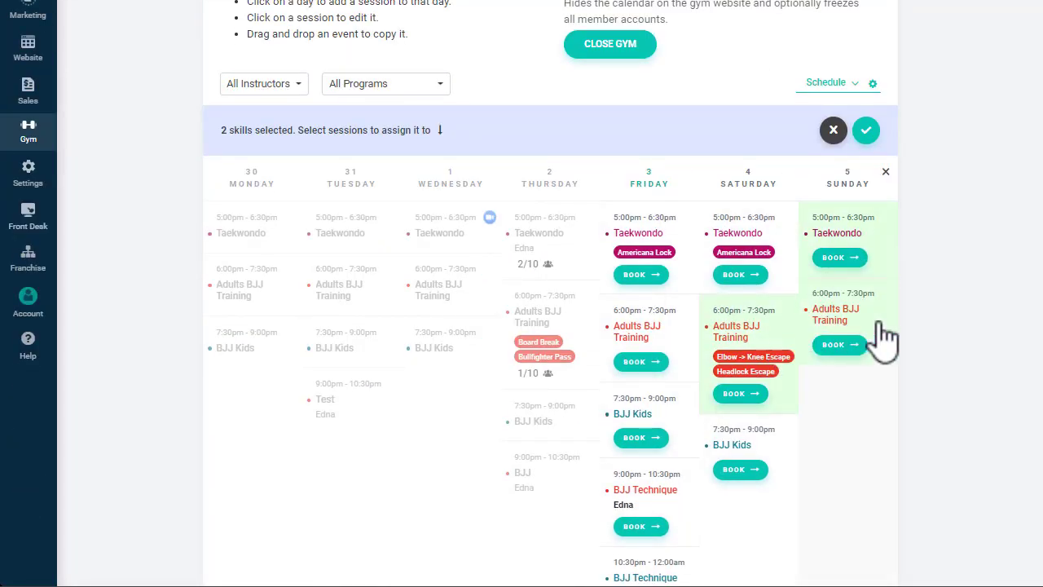
click(867, 138)
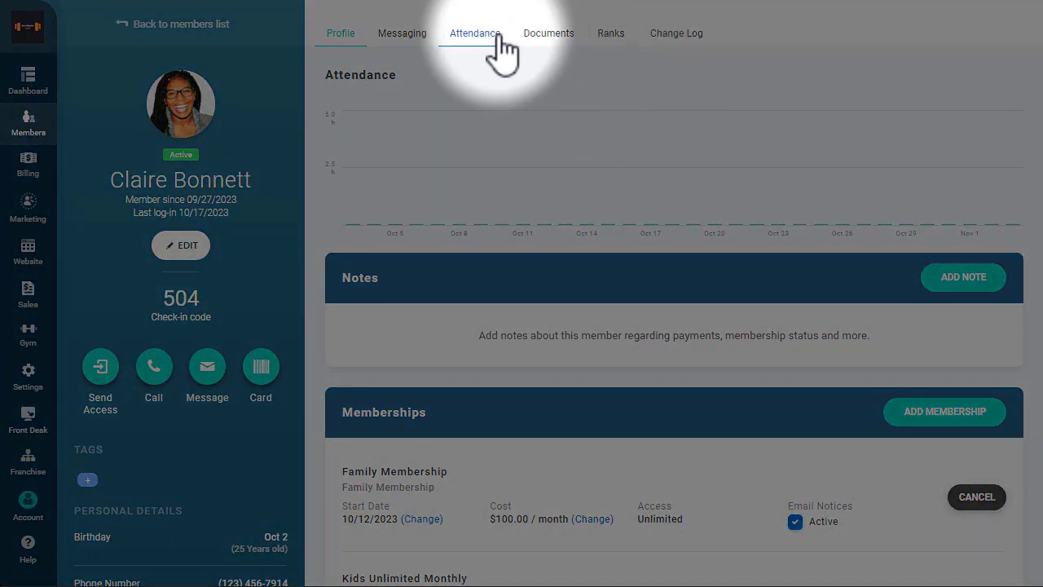
Step: Add an attendance entry for the member with Americana Lock and Board Break practised
click(507, 46)
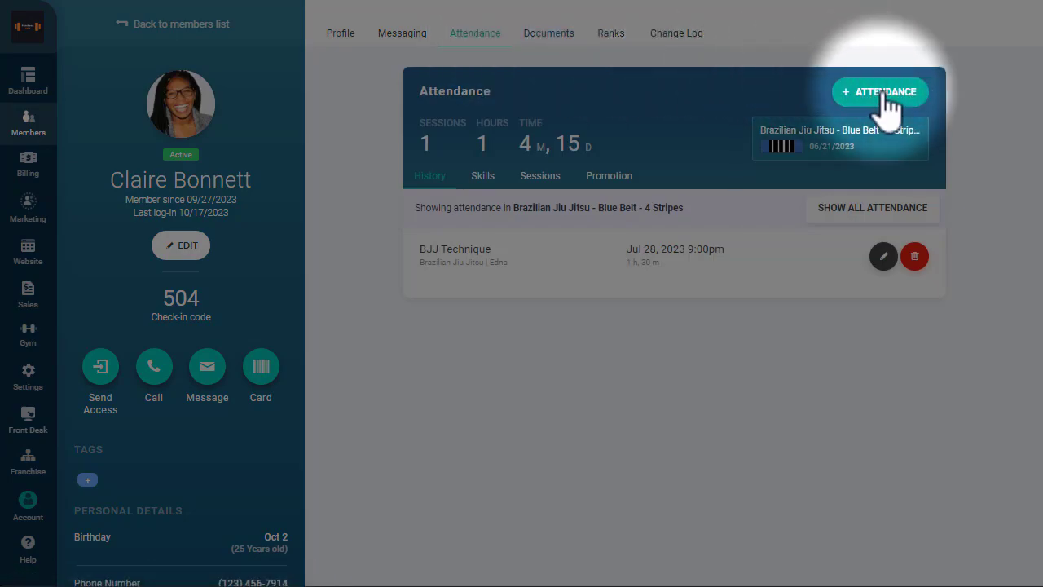
click(884, 91)
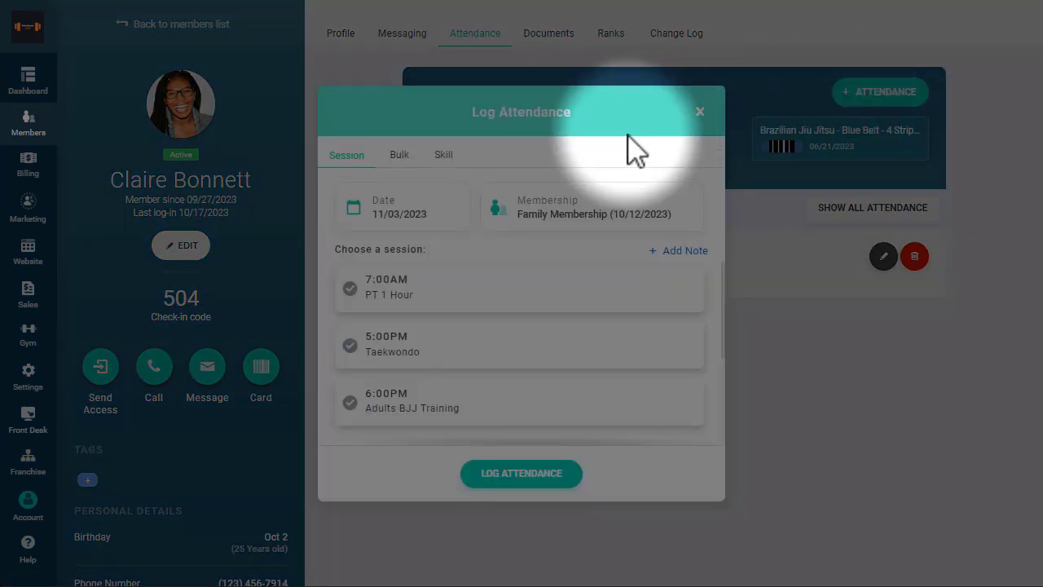
click(446, 157)
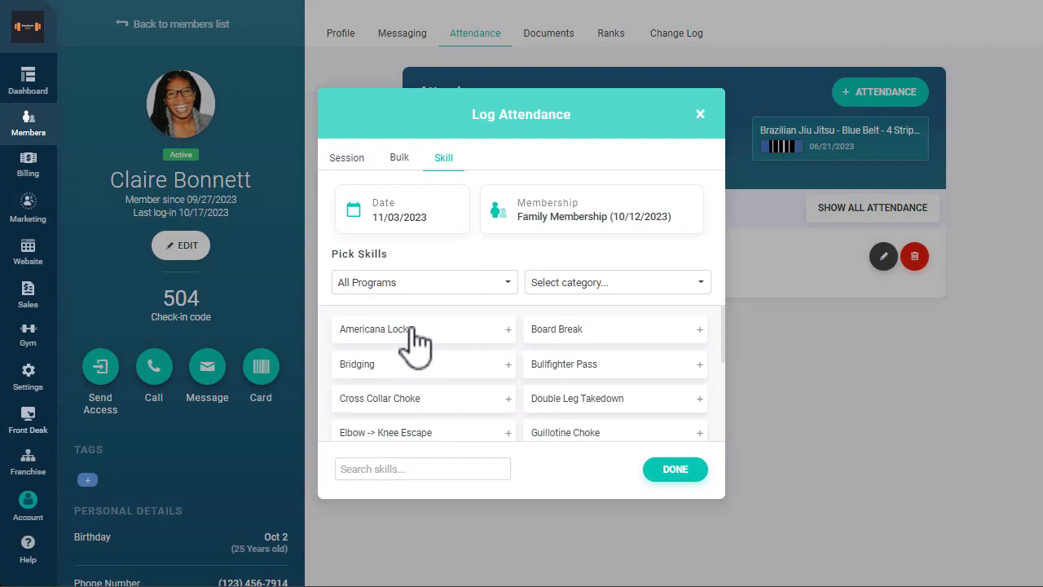
click(409, 332)
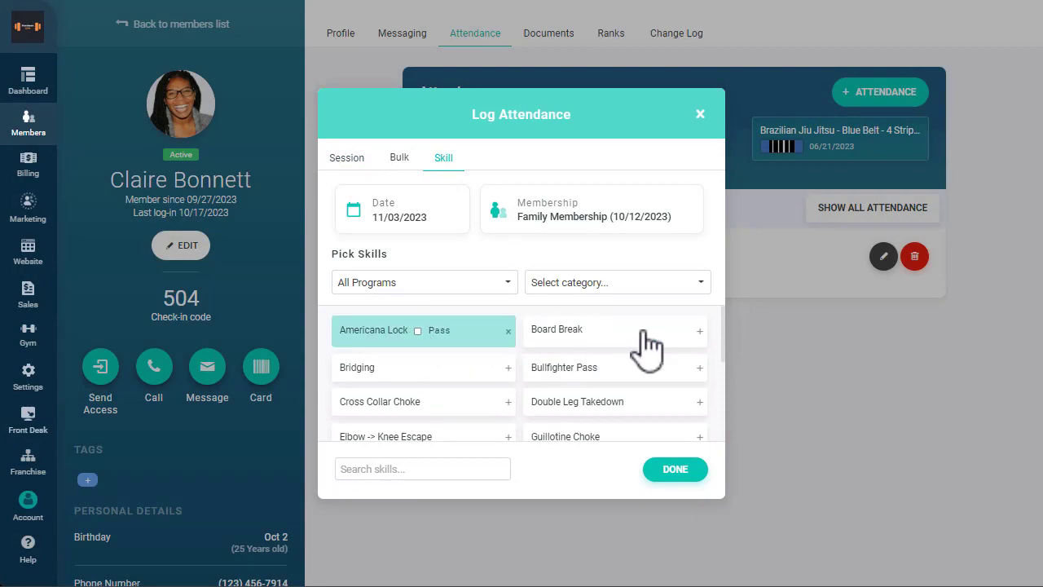
click(640, 338)
click(673, 473)
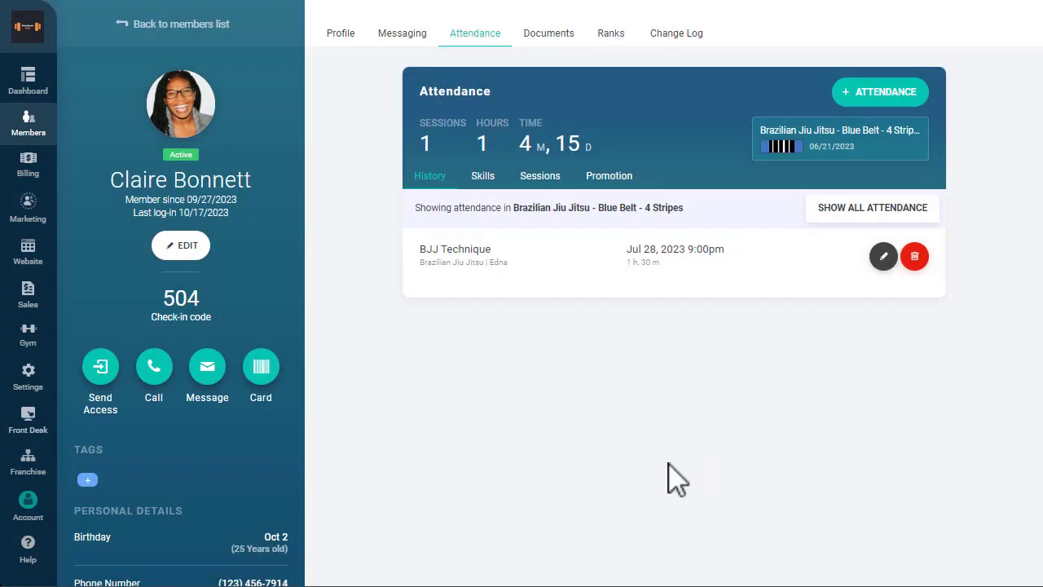
Step: Rate Board Break three stars with the message 'Good job!', then view her Promotion progress
click(483, 179)
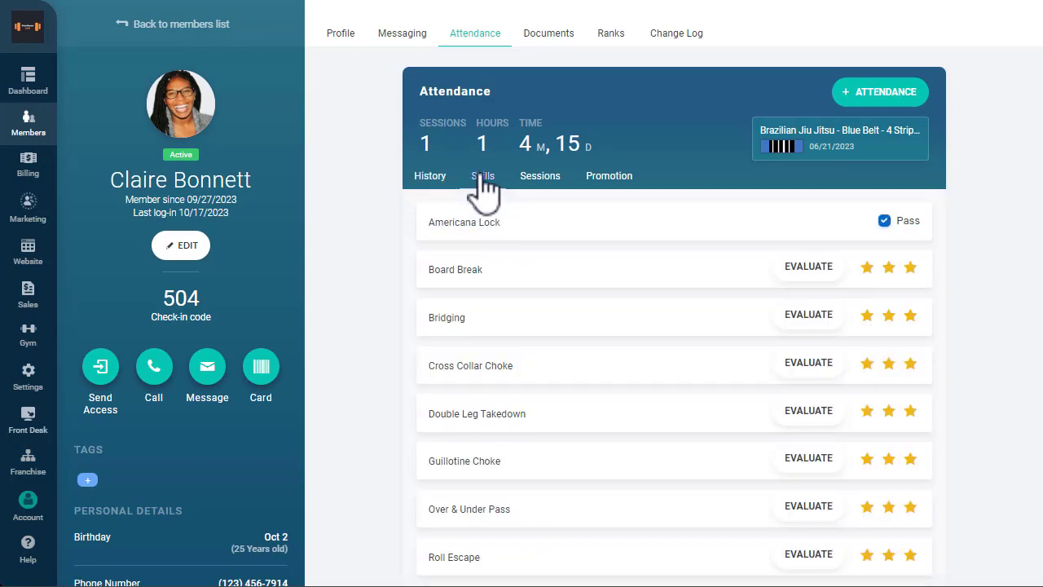
click(811, 269)
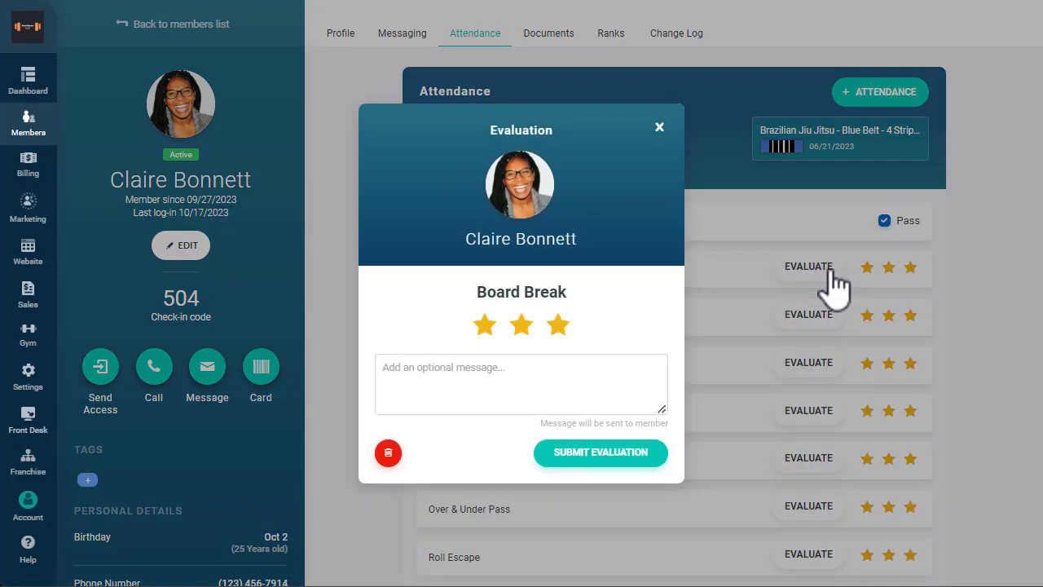
click(539, 366)
text(Good job!)
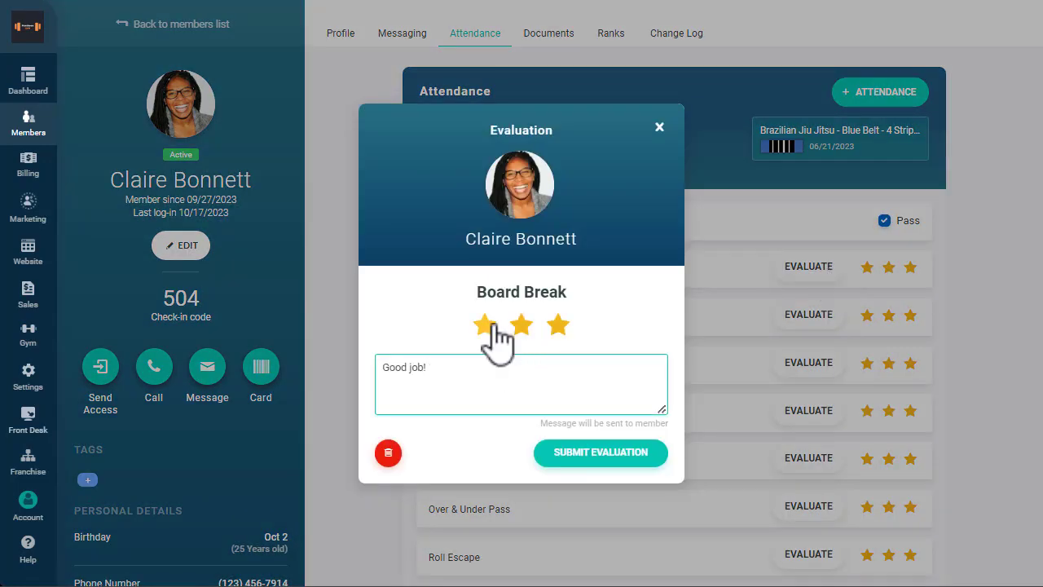
click(489, 326)
click(559, 326)
click(632, 454)
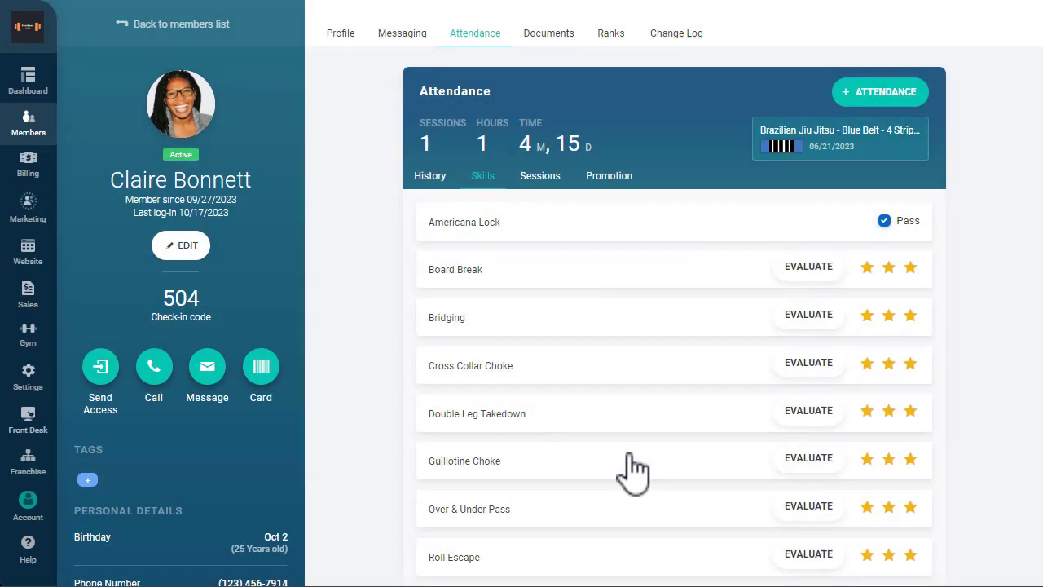
click(611, 177)
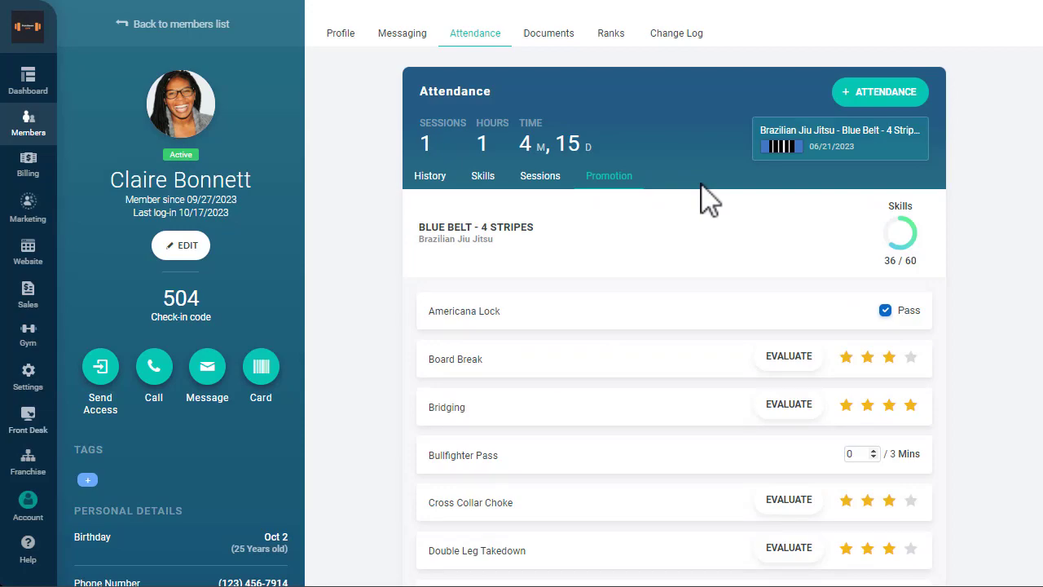
click(923, 171)
scroll(897, 236, down, 5)
scroll(900, 236, up, 3)
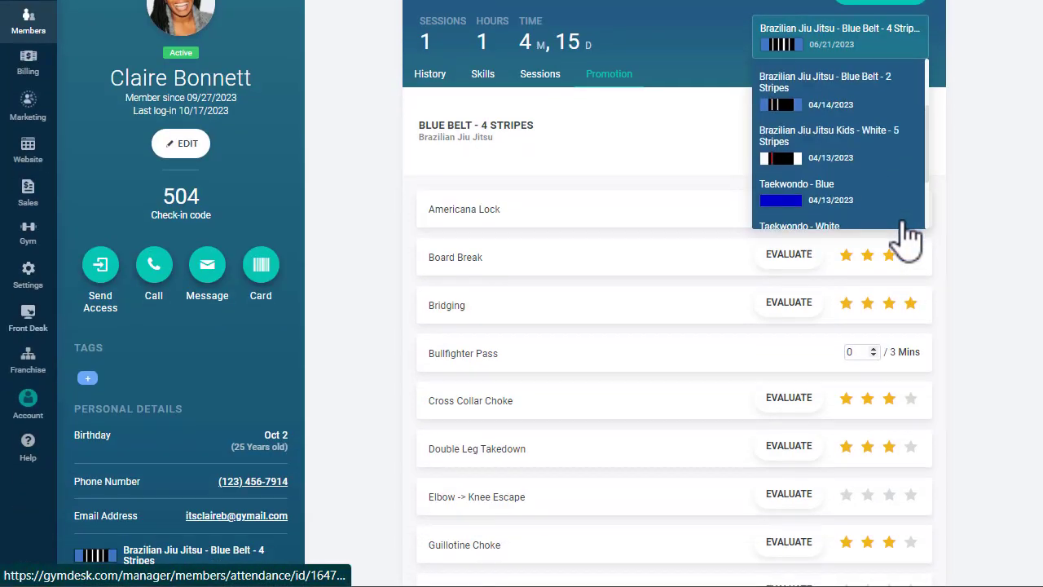
scroll(888, 220, up, 2)
click(896, 143)
scroll(815, 134, up, 2)
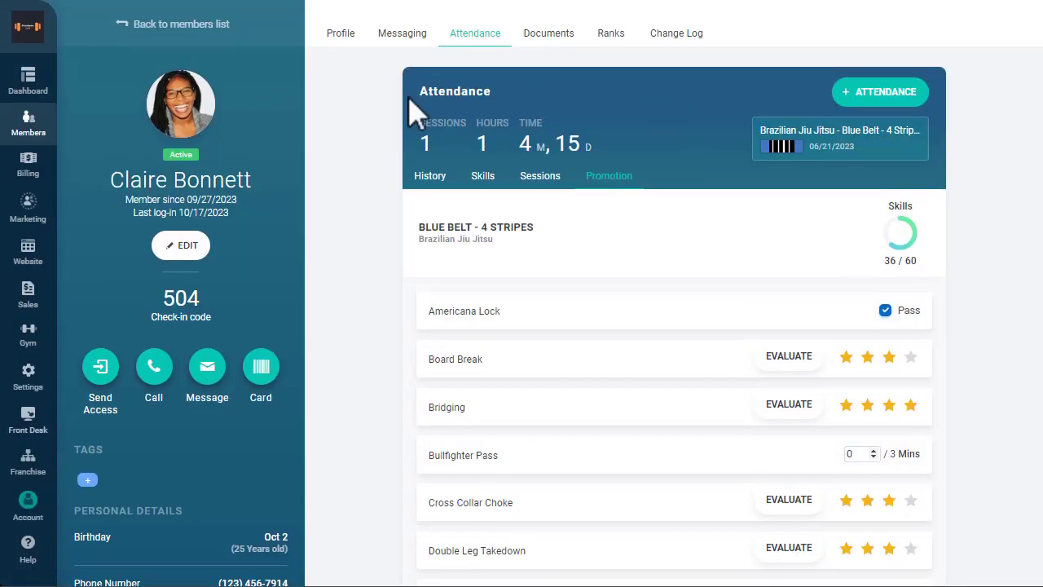
Step: Check the Member Portal's 'Show promotion criteria in member accounts' toggle, leaving it off
click(37, 381)
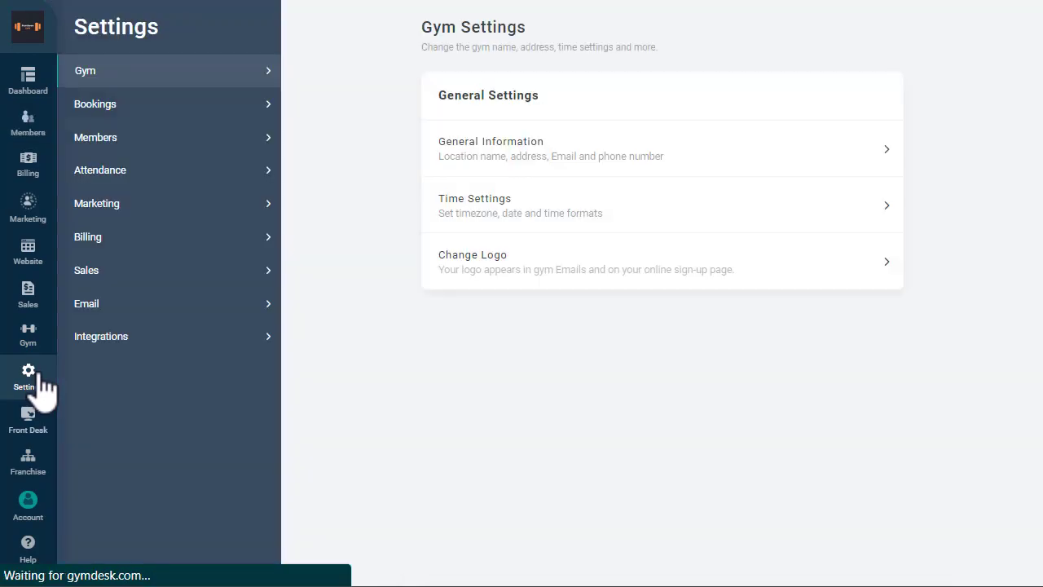
click(96, 138)
click(562, 96)
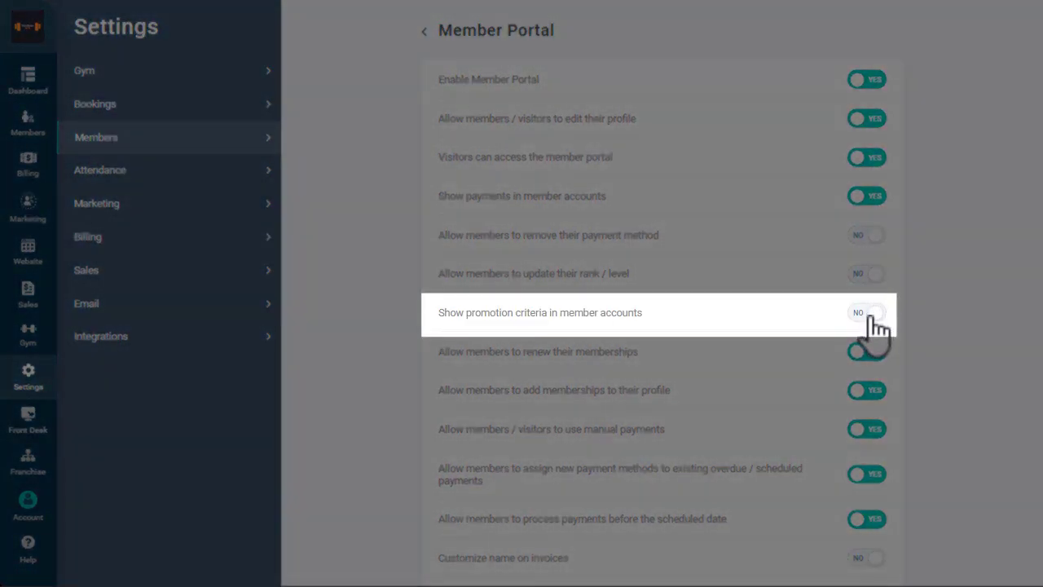
click(871, 313)
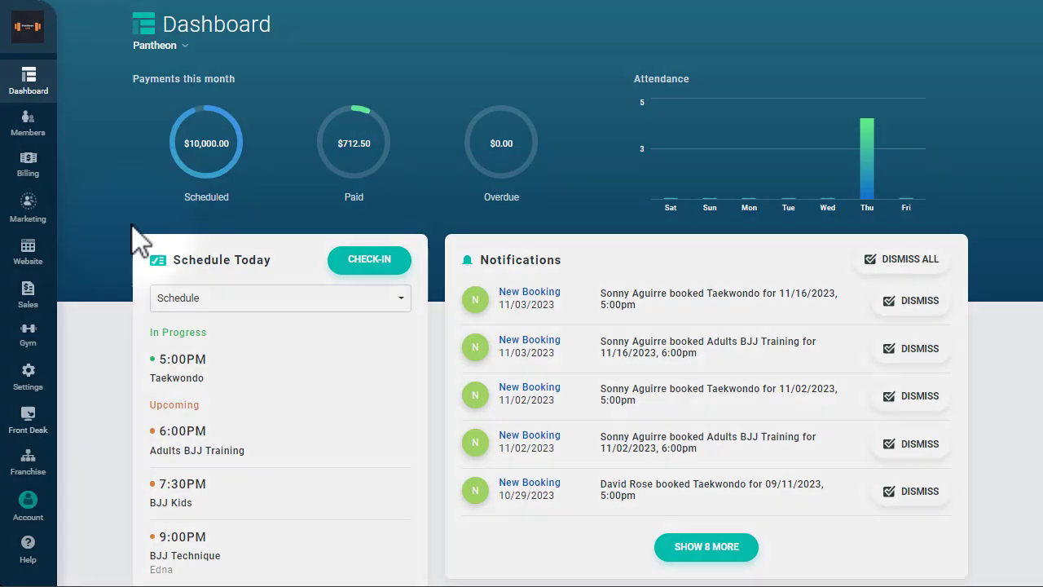
Step: Open the Members Attendance Promotions report, glancing at its filters without applying any
click(29, 126)
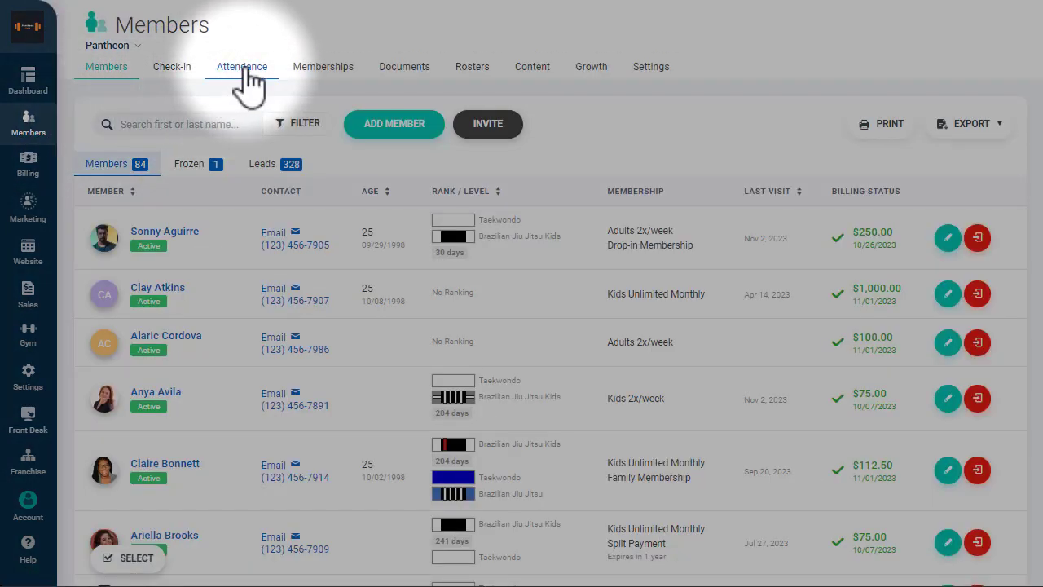
click(244, 75)
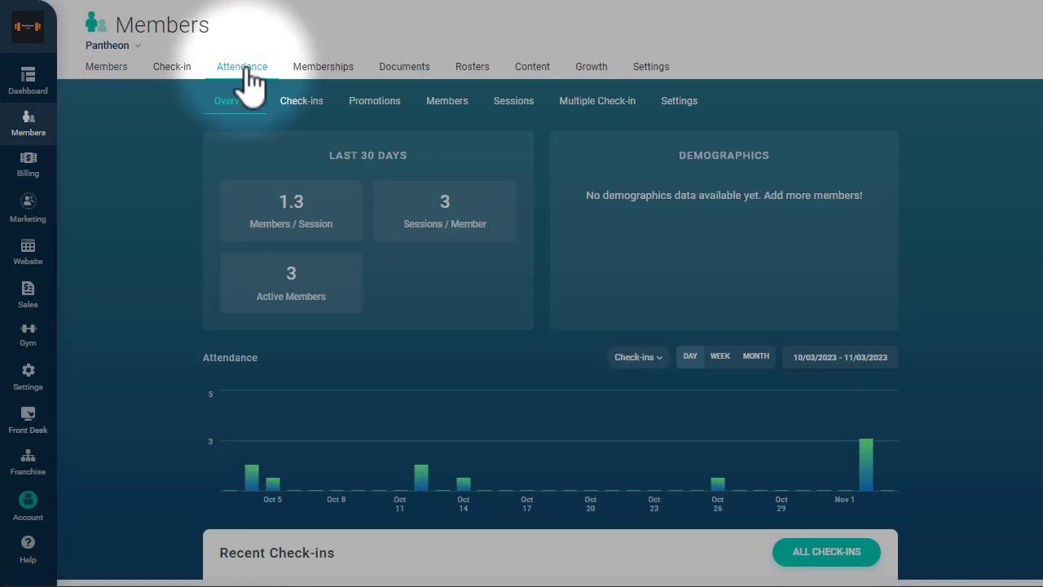
click(359, 99)
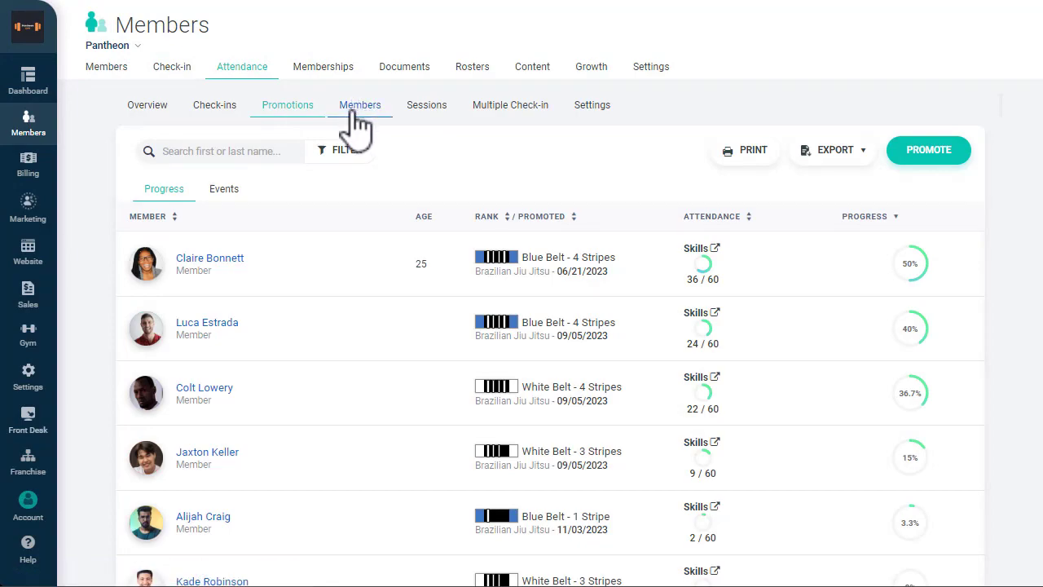
click(359, 169)
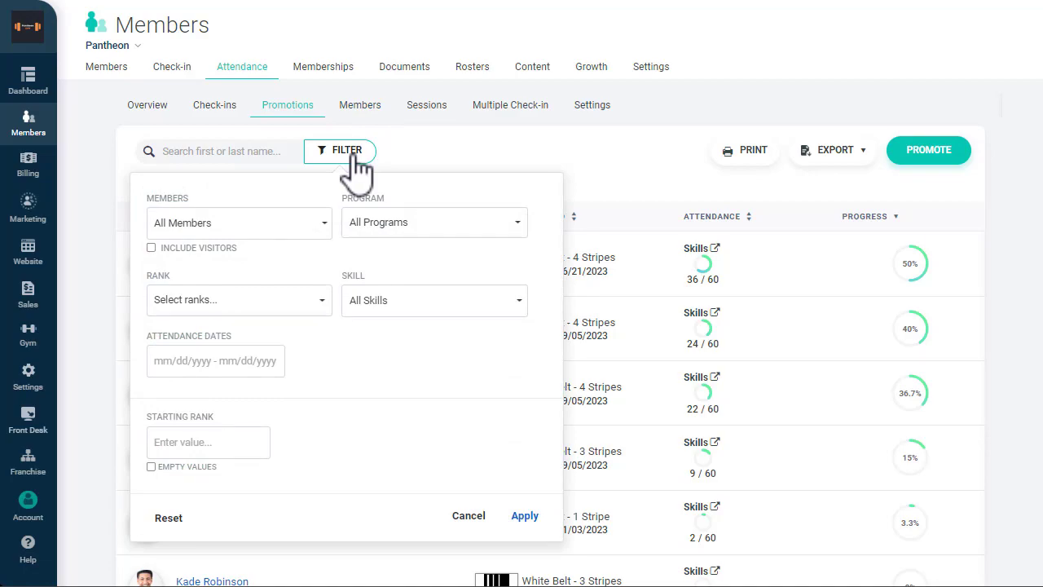
click(571, 167)
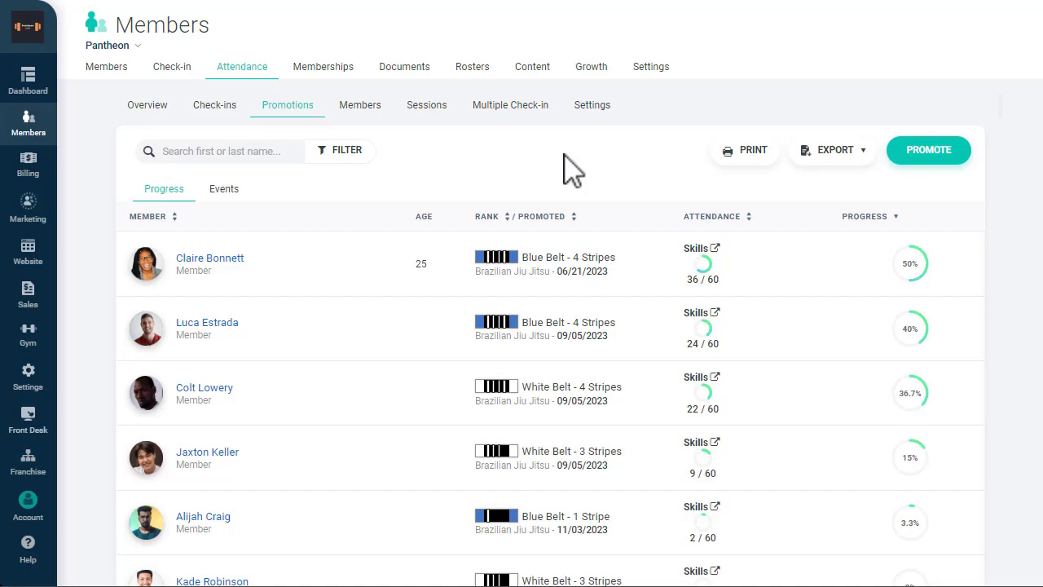
Step: Select the top two members on the progress list for promotion
click(908, 155)
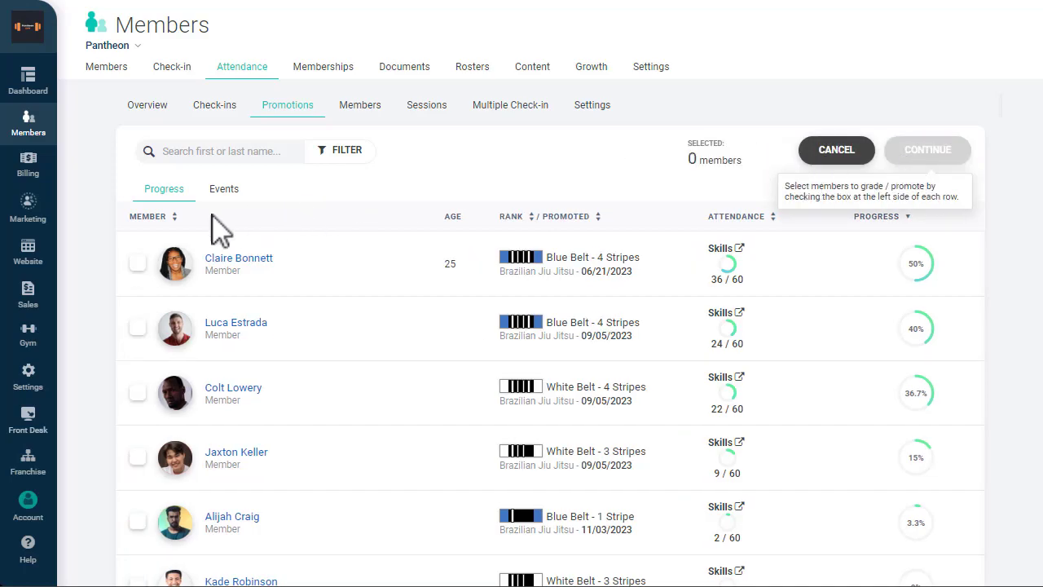
click(137, 262)
click(137, 327)
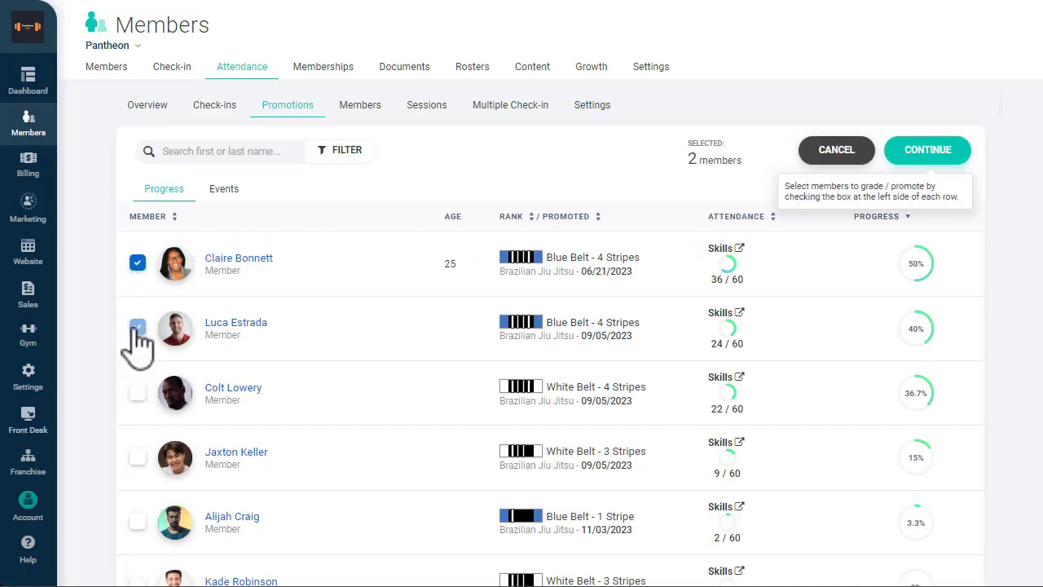
click(961, 154)
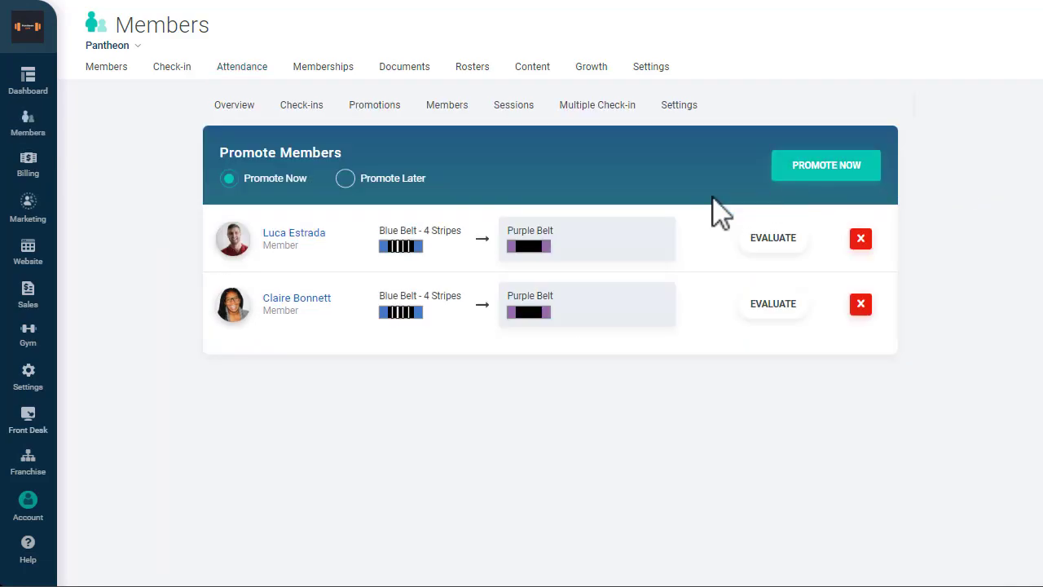
Step: Review the first member's target belt options, leaving them unchanged
click(605, 243)
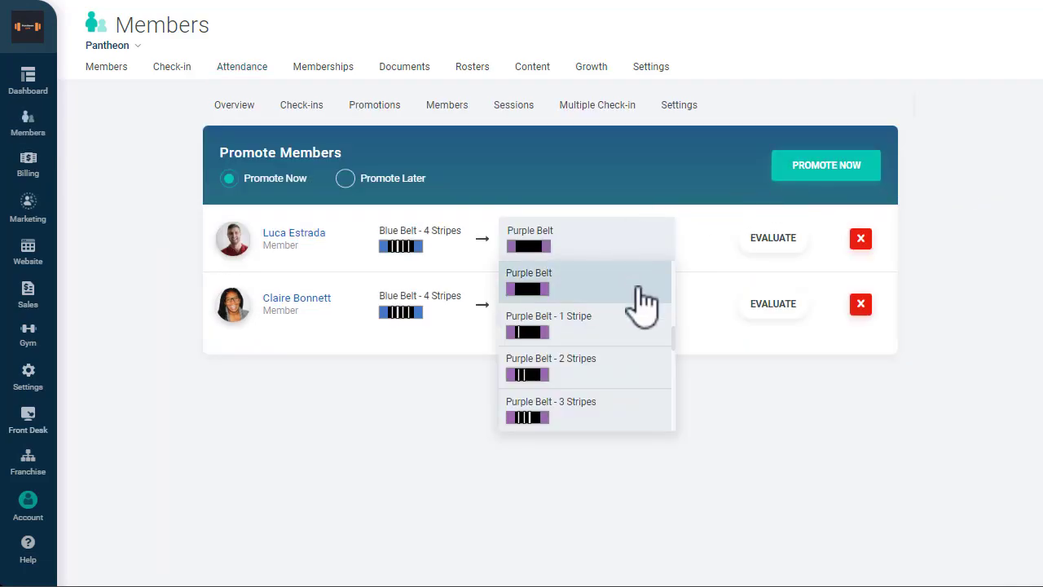
scroll(641, 302, up, 2)
scroll(640, 302, down, 2)
scroll(640, 302, up, 3)
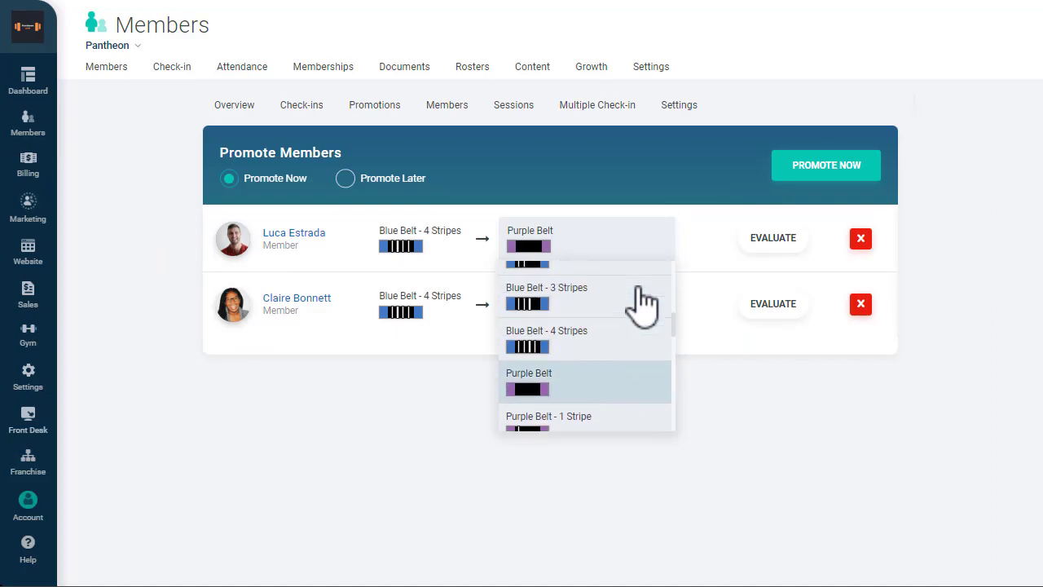
scroll(641, 273, down, 3)
click(693, 251)
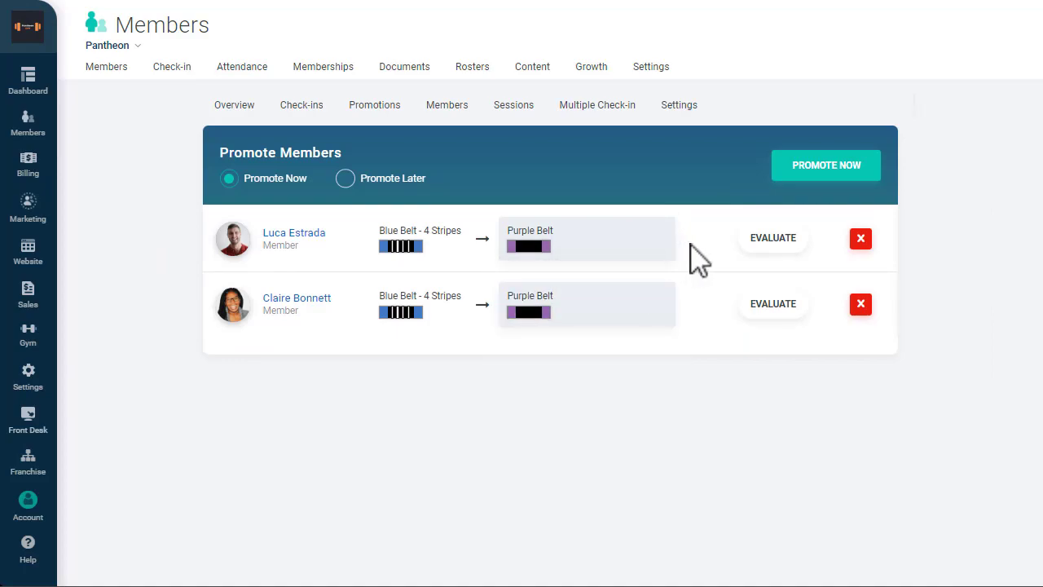
Step: Keep Purple Belt as the second member's target and preview the first member's grading evaluation
click(643, 316)
scroll(636, 399, down, 1)
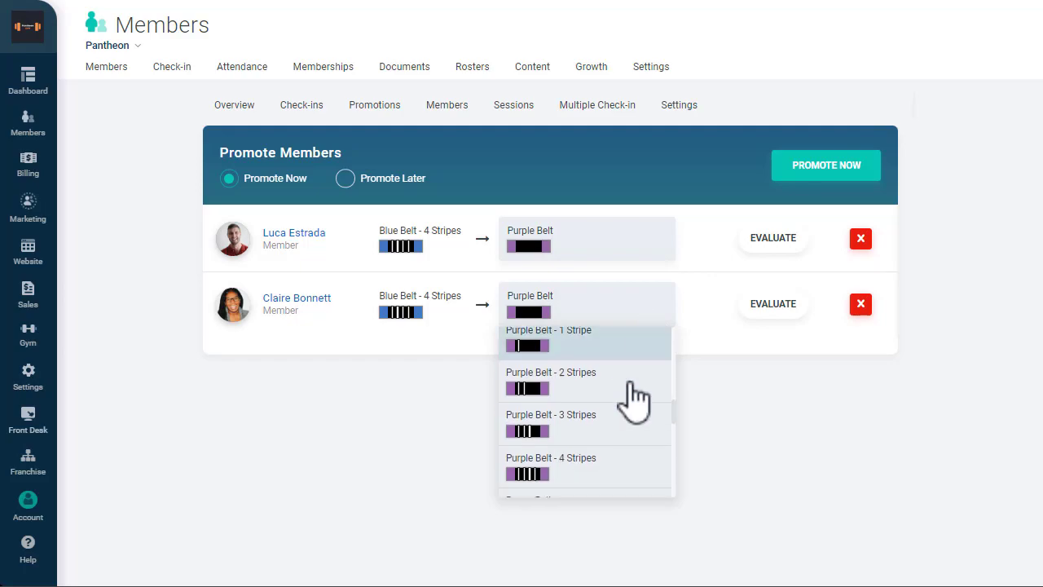
scroll(635, 400, down, 1)
scroll(632, 397, up, 4)
scroll(634, 316, down, 2)
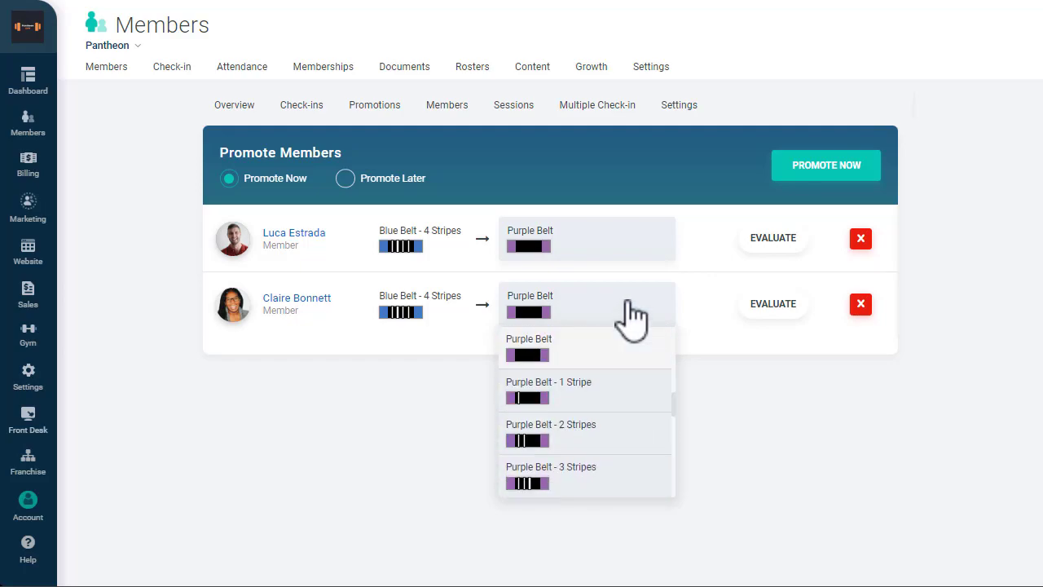
click(733, 283)
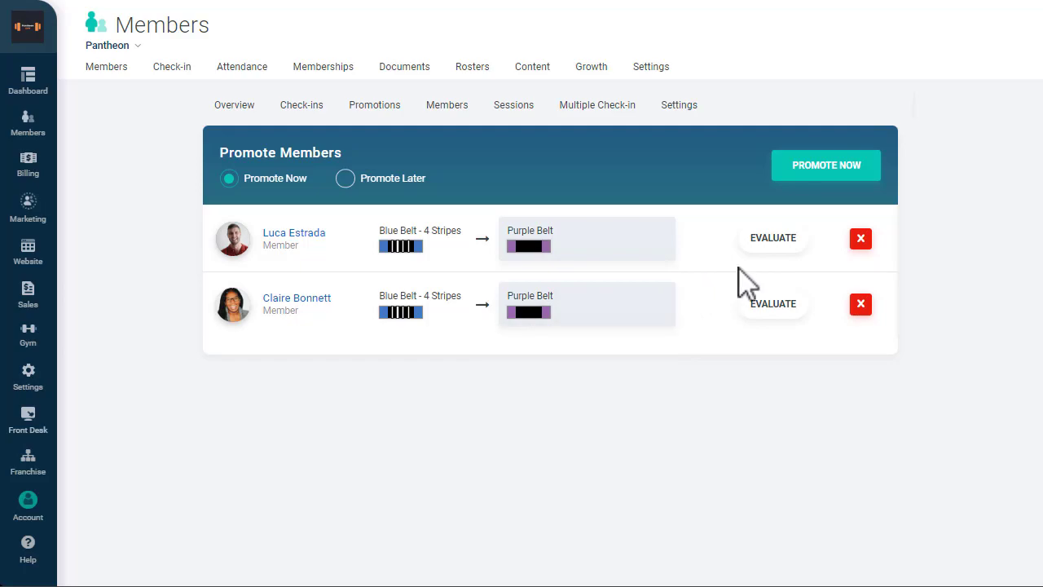
click(774, 239)
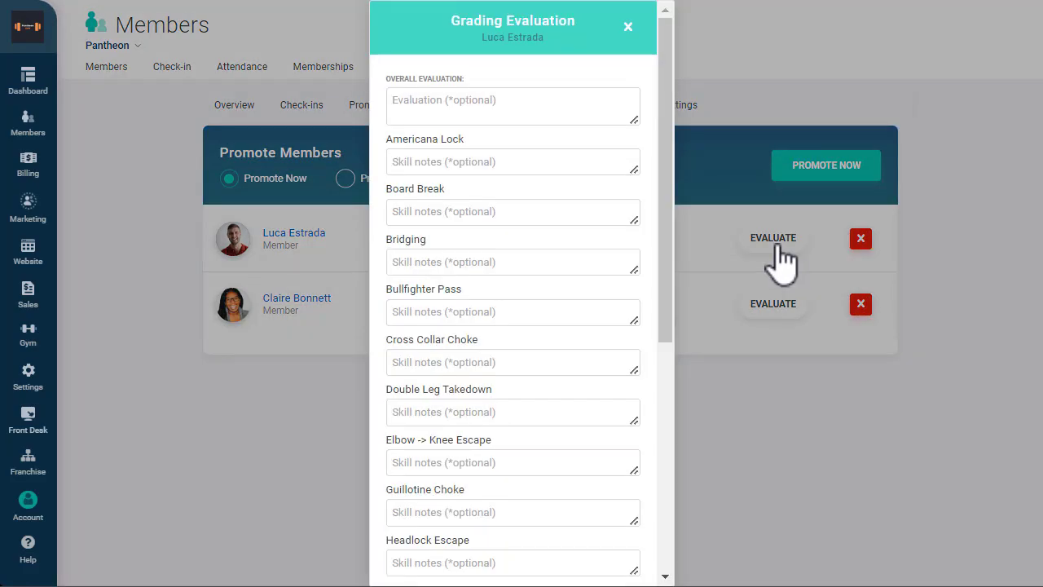
click(629, 28)
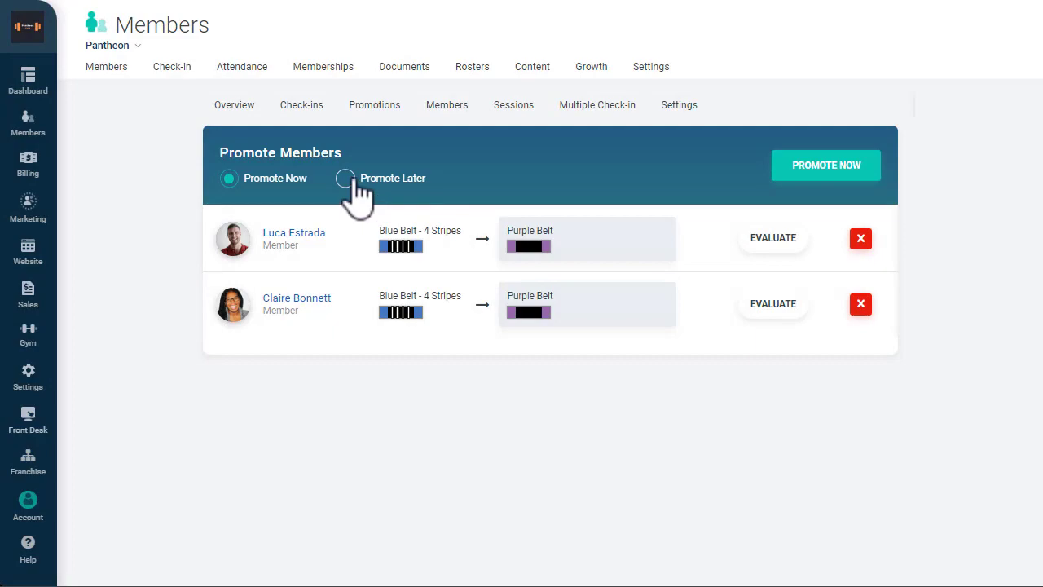
Step: Create a Promote Later grading event for both members, skipping the invitation email
click(355, 180)
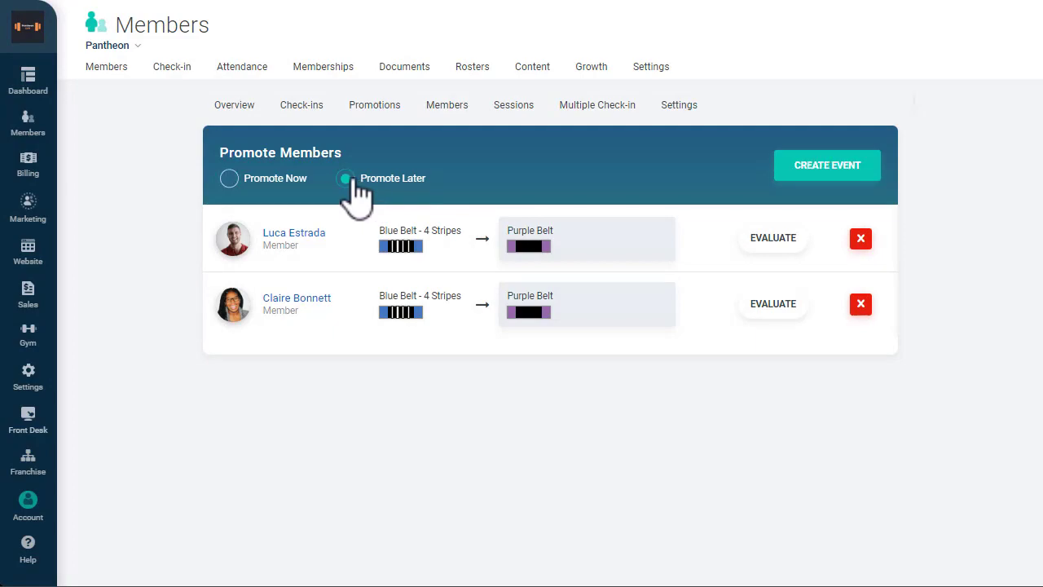
click(815, 181)
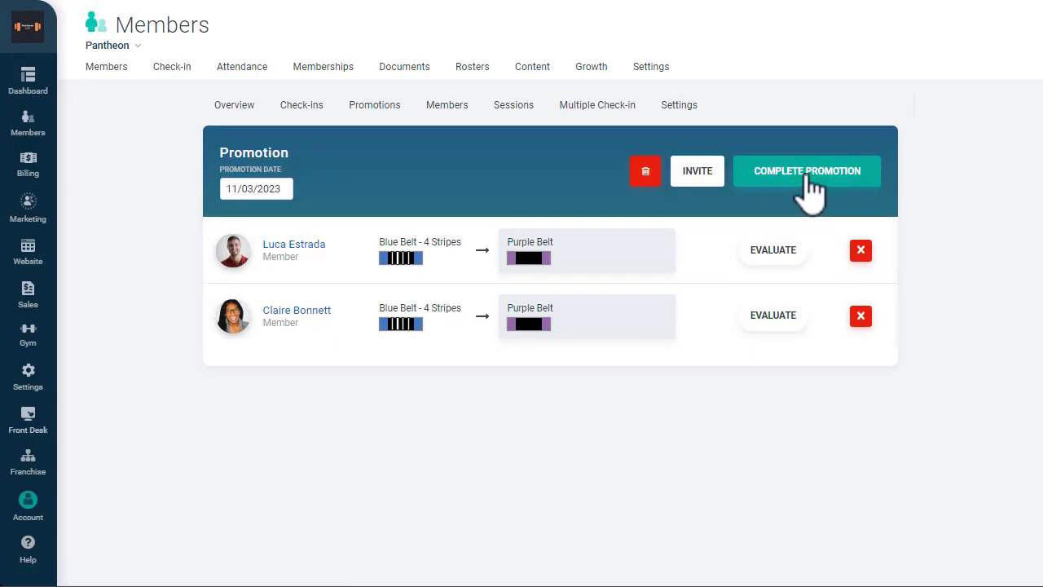
click(708, 180)
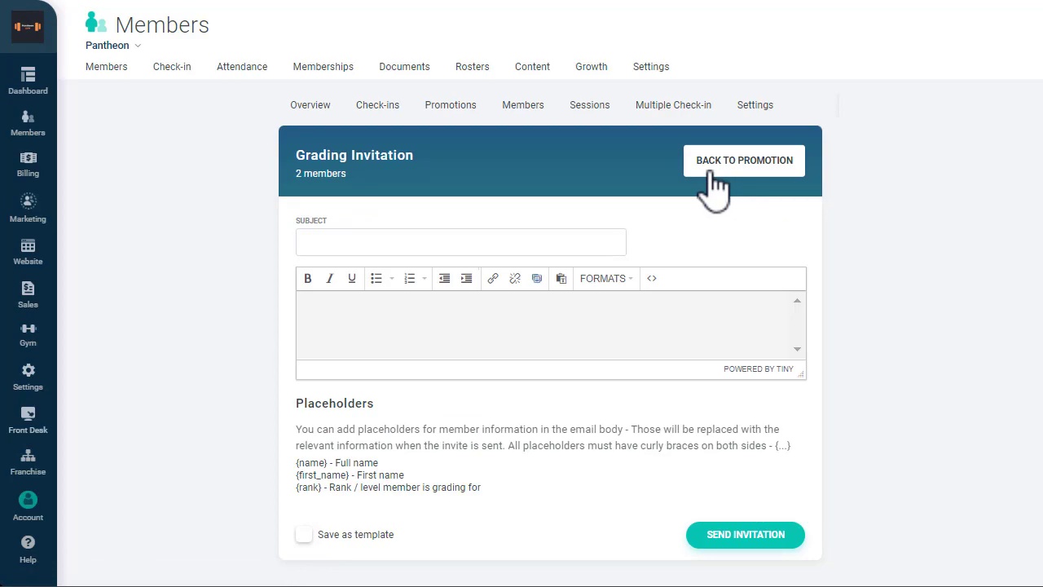
click(711, 181)
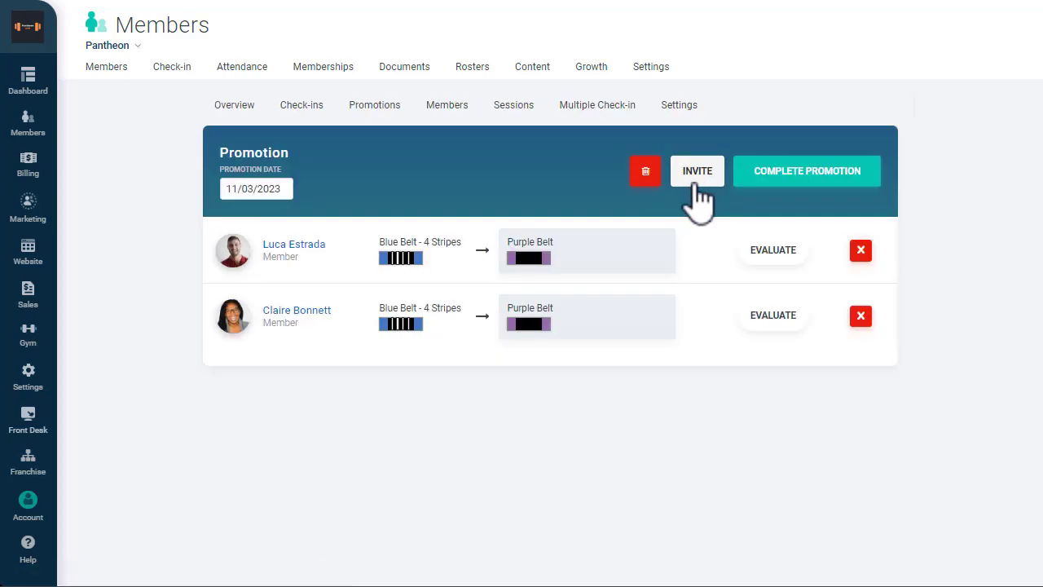
Step: Set the first member to No promotion and complete the promotion
click(656, 257)
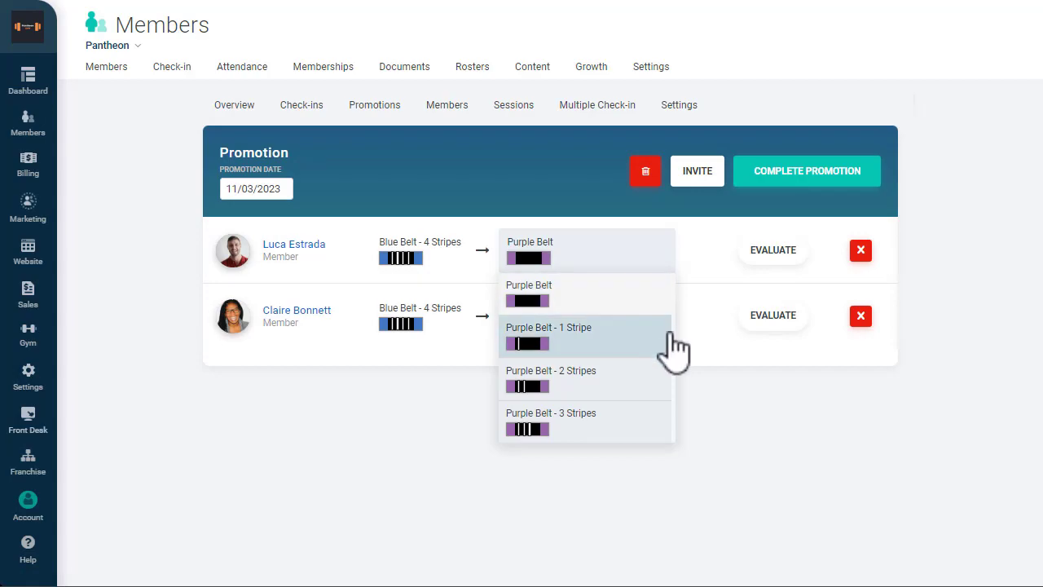
scroll(677, 338, up, 3)
scroll(676, 326, up, 5)
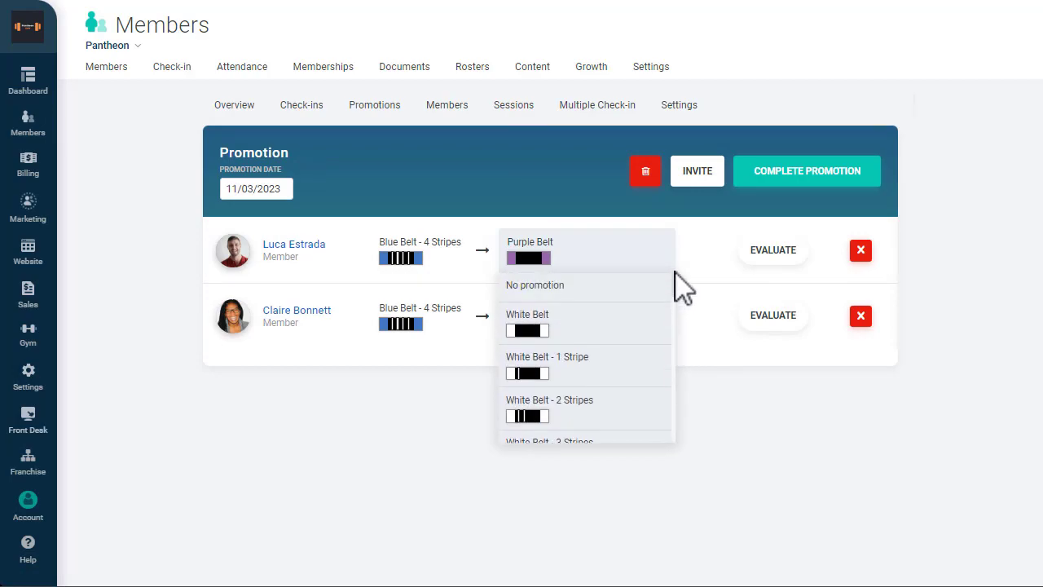
click(626, 285)
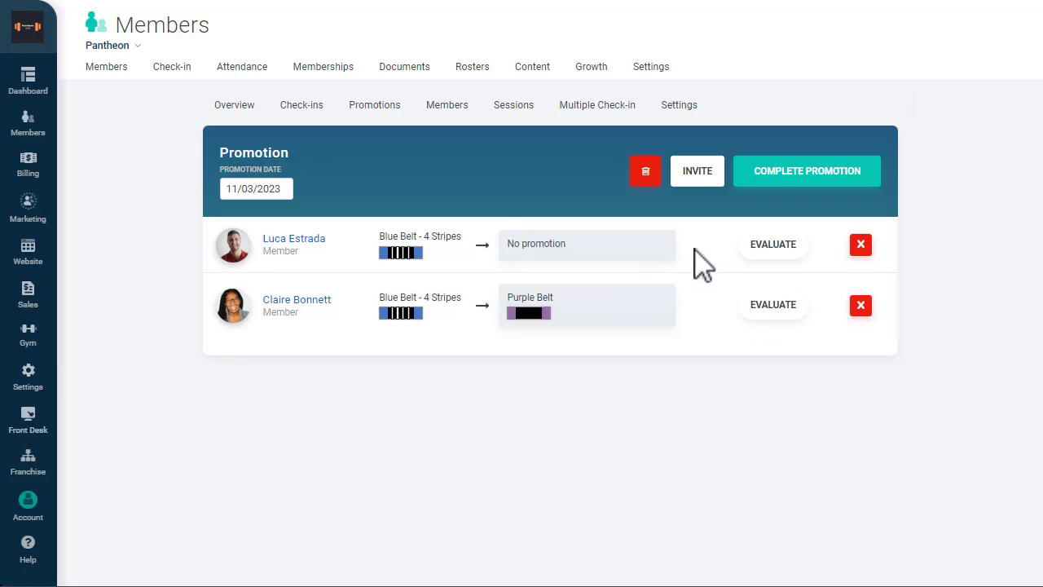
click(773, 189)
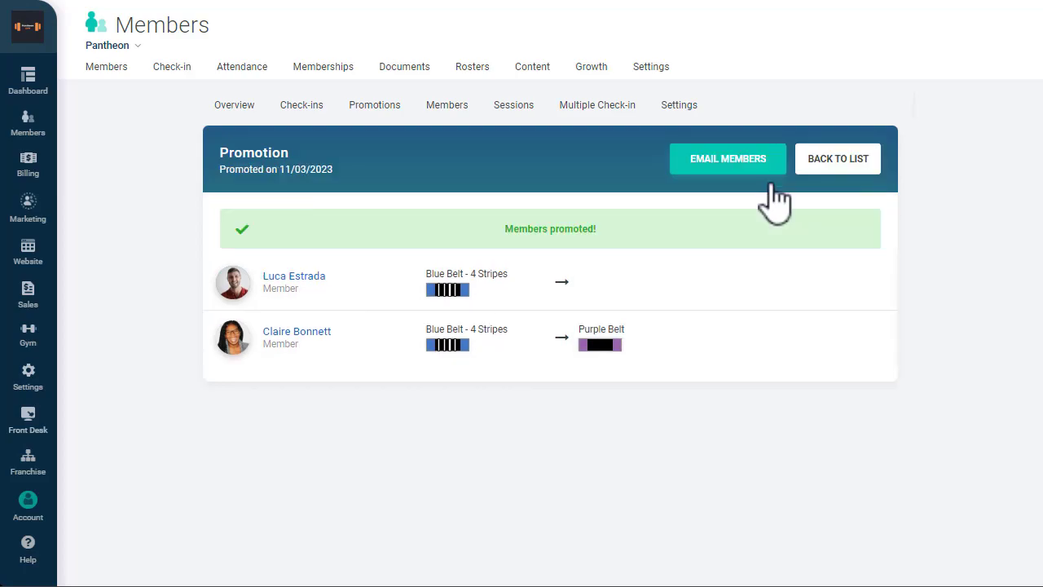
Step: Show the Promotions Events list and scroll through past grading events
click(377, 107)
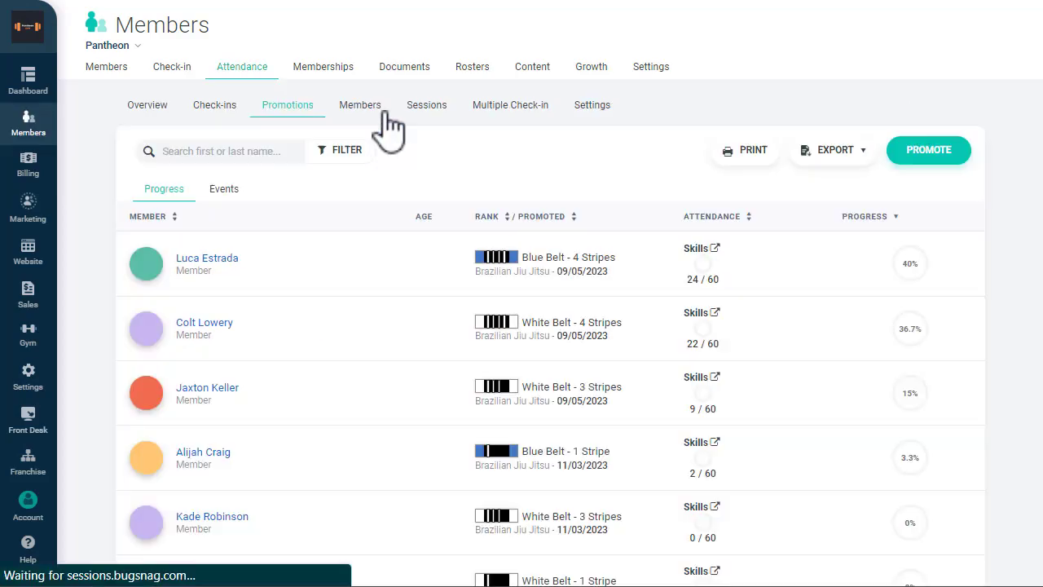
click(226, 190)
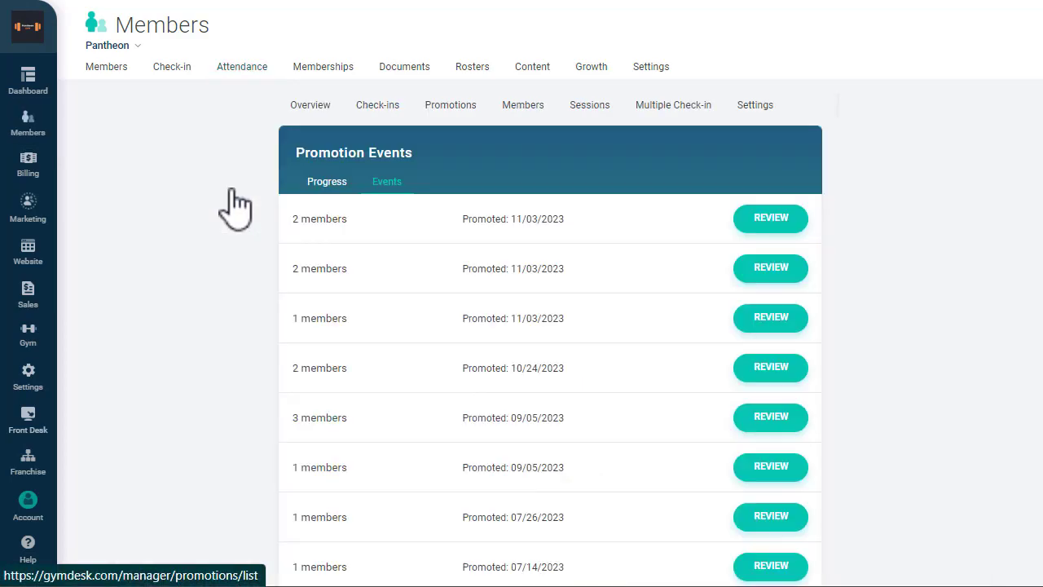
scroll(921, 290, down, 1)
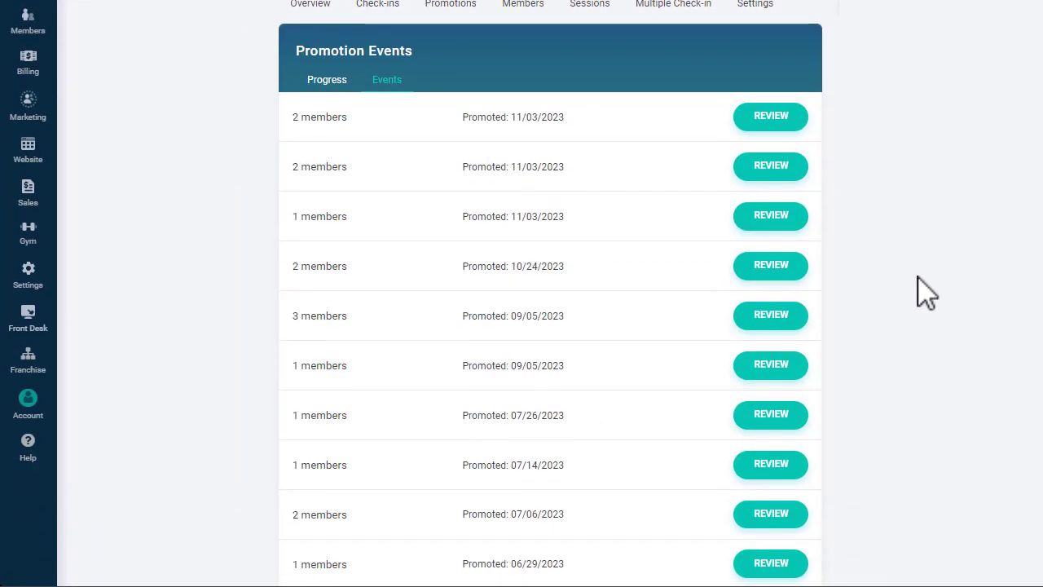